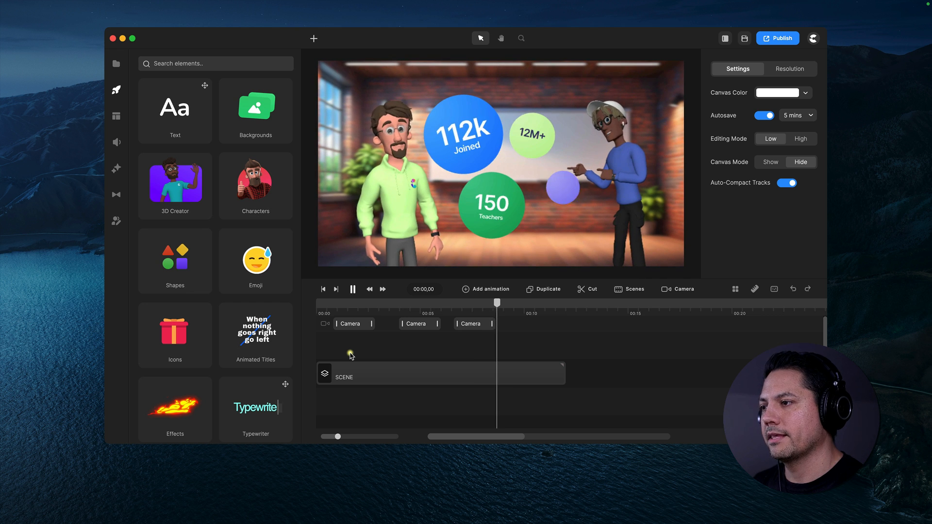
Delete the SCENE clip and the camera moves from the timeline, and return the playhead to the start
{"action": "left_click", "coordinate": [575, 345]}
{"action": "left_click", "coordinate": [499, 379]}
{"action": "key", "text": "Delete"}
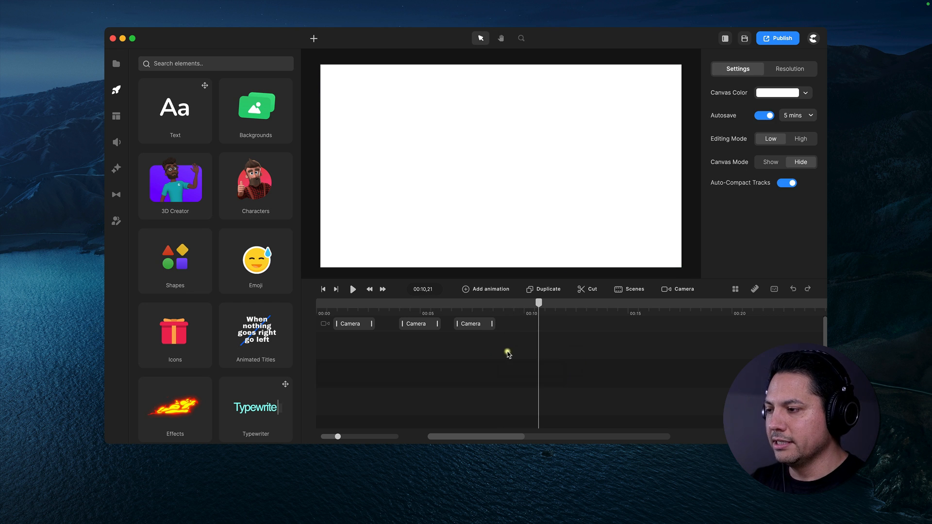
{"action": "right_click", "coordinate": [515, 324]}
{"action": "left_click", "coordinate": [520, 319]}
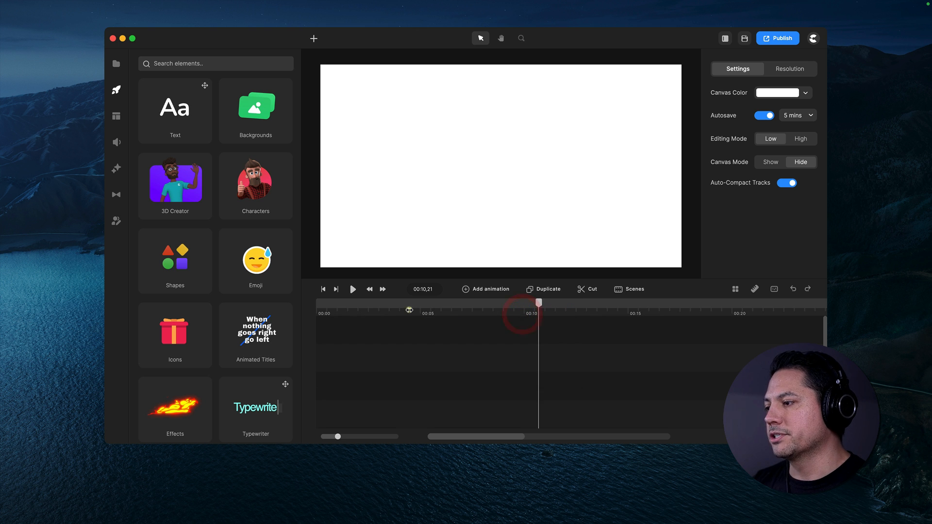
{"action": "left_click_drag", "start_coordinate": [409, 310], "coordinate": [301, 307]}
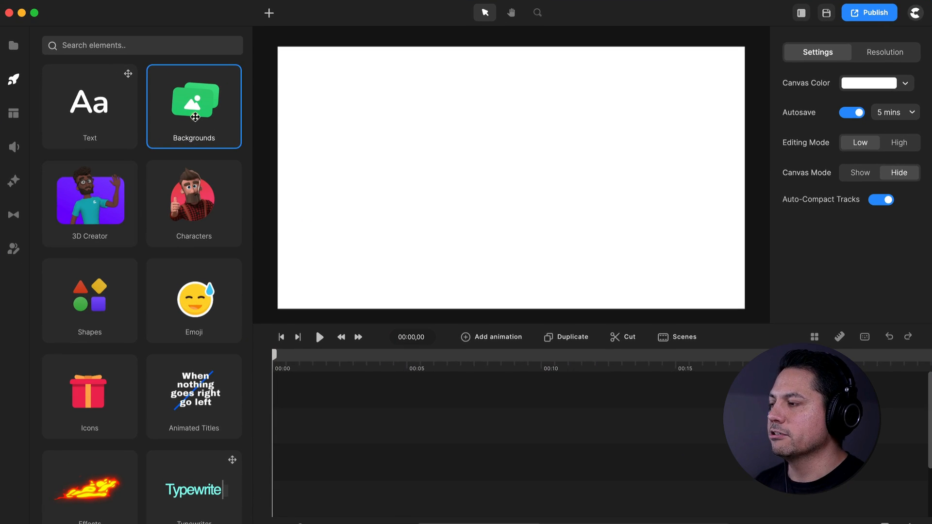
Search the backgrounds for "whiteboard" and add the brick-wall Whiteboard room with two potted plants at the start of the timeline
{"action": "left_click", "coordinate": [258, 120]}
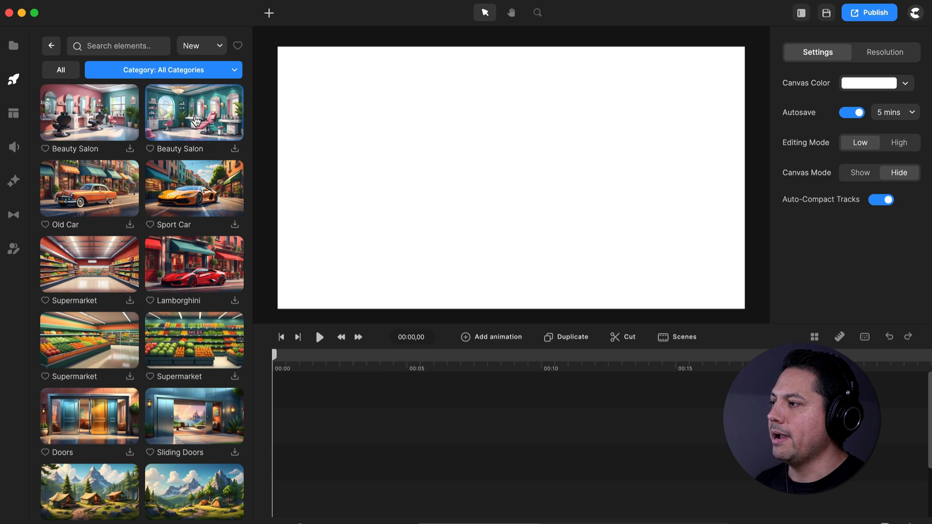
{"action": "left_click", "coordinate": [121, 44]}
{"action": "type", "text": "whiteboard"}
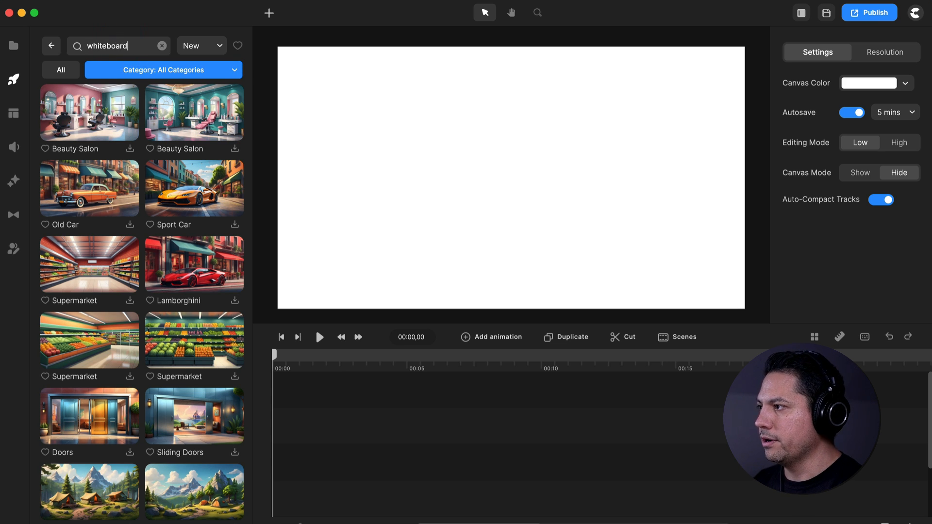
{"action": "key", "text": "Return"}
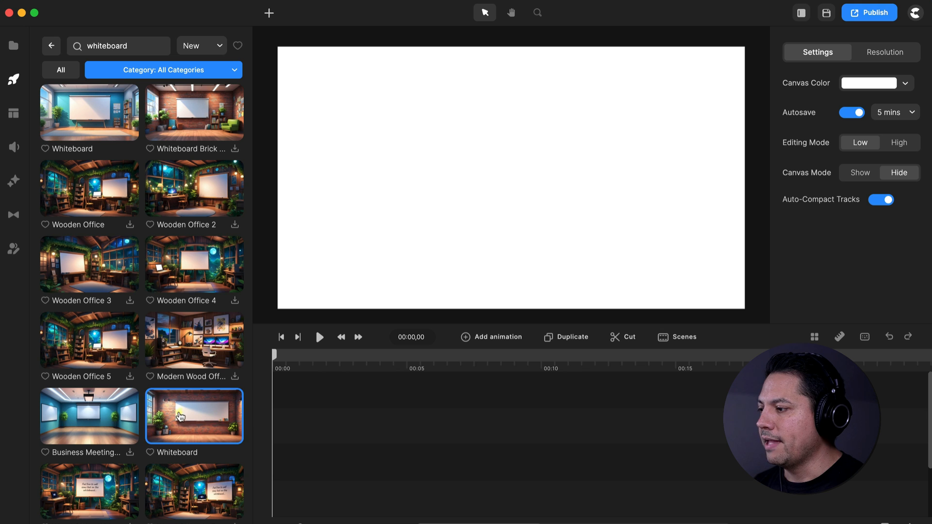
{"action": "left_click_drag", "start_coordinate": [195, 418], "coordinate": [297, 487]}
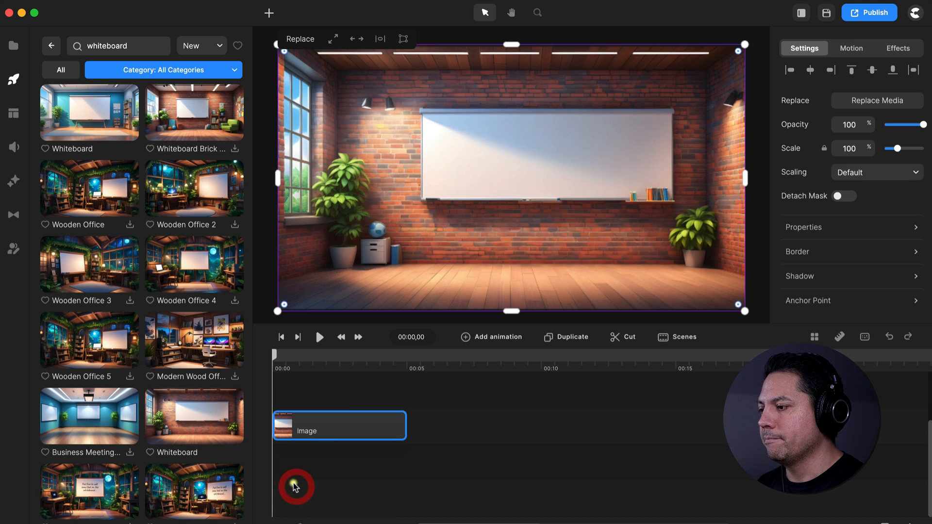
Rename the background image layer as BG and deselect it
{"action": "right_click", "coordinate": [328, 425]}
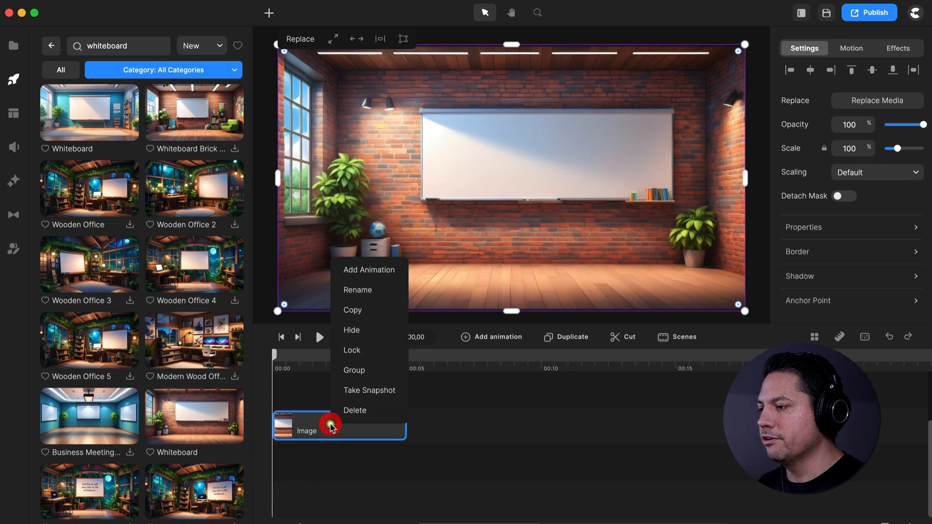
{"action": "left_click", "coordinate": [365, 289]}
{"action": "key", "text": "Return"}
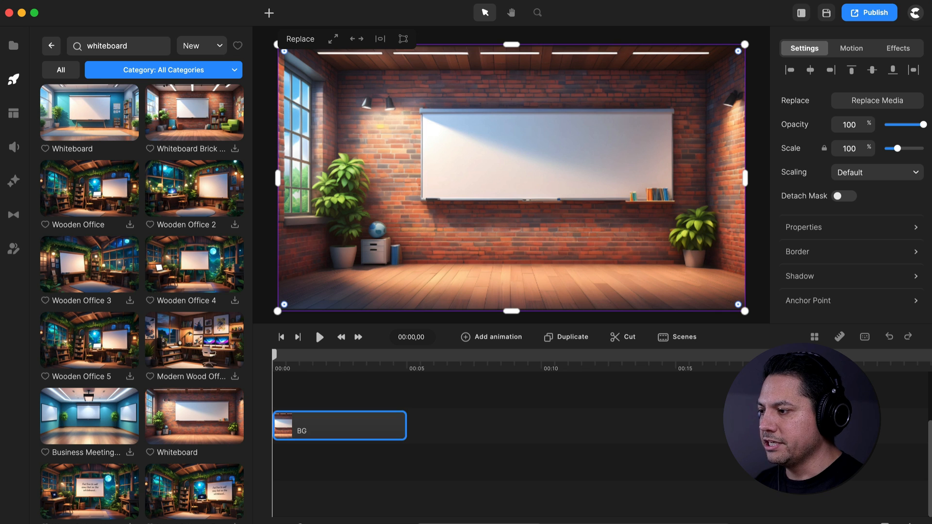
{"action": "scroll", "coordinate": [345, 464], "scroll_direction": "up", "scroll_amount": 2}
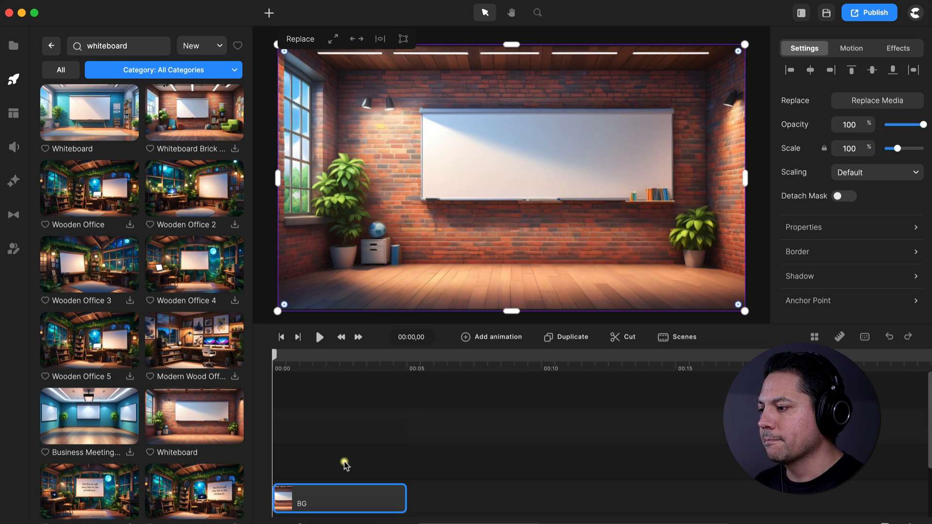
{"action": "left_click", "coordinate": [428, 454]}
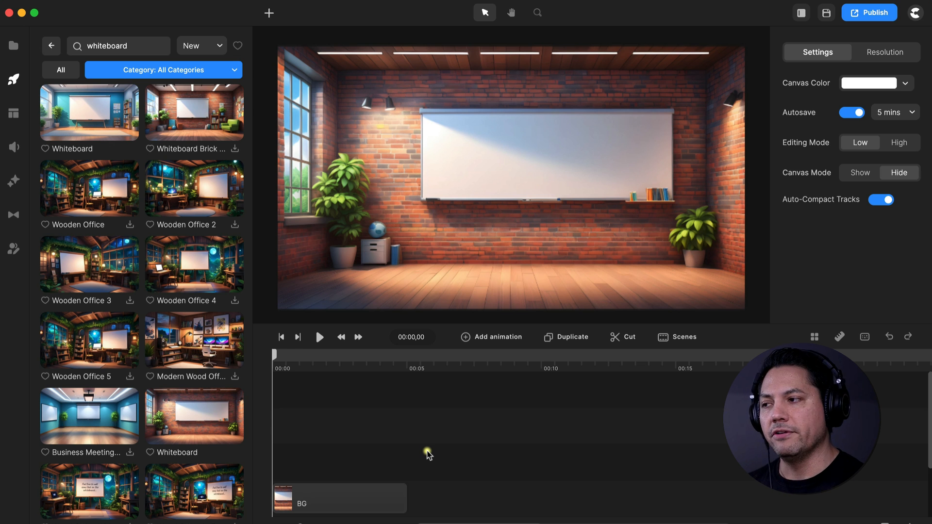
Apply the Blur effect to the BG layer and turn on its In Animation
{"action": "left_click", "coordinate": [14, 181]}
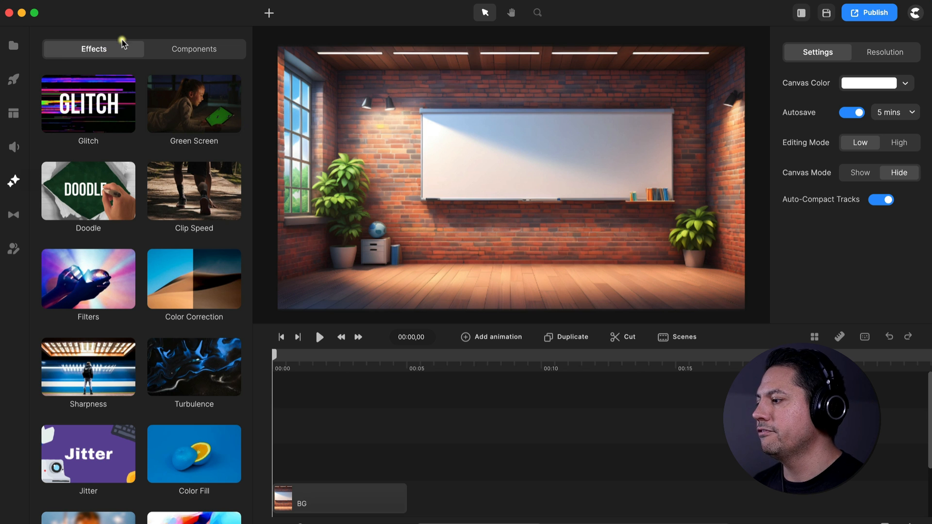
{"action": "scroll", "coordinate": [81, 350], "scroll_direction": "down", "scroll_amount": 4}
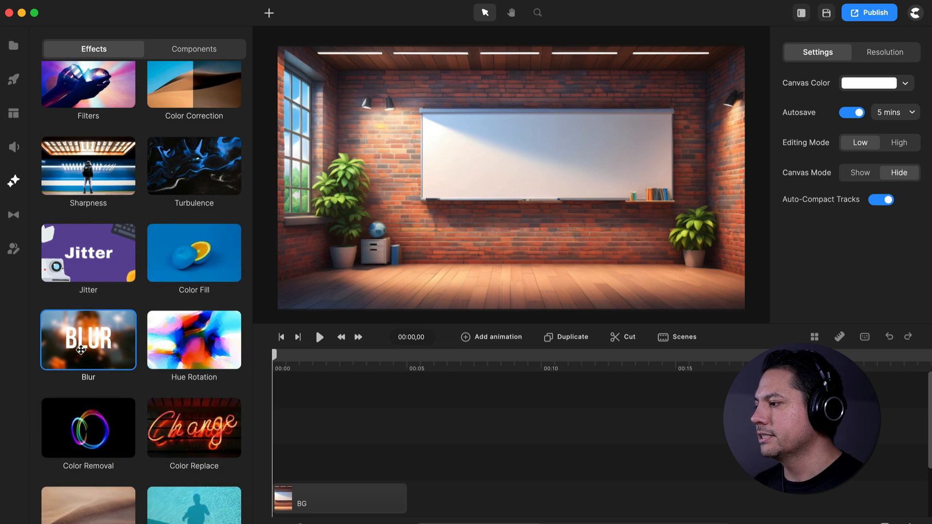
{"action": "left_click_drag", "start_coordinate": [87, 338], "coordinate": [324, 500]}
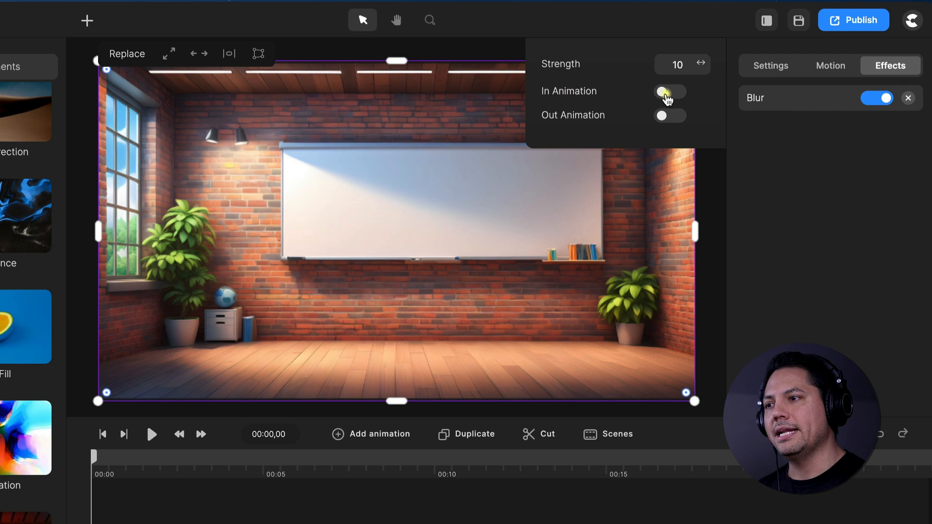
{"action": "left_click", "coordinate": [664, 93]}
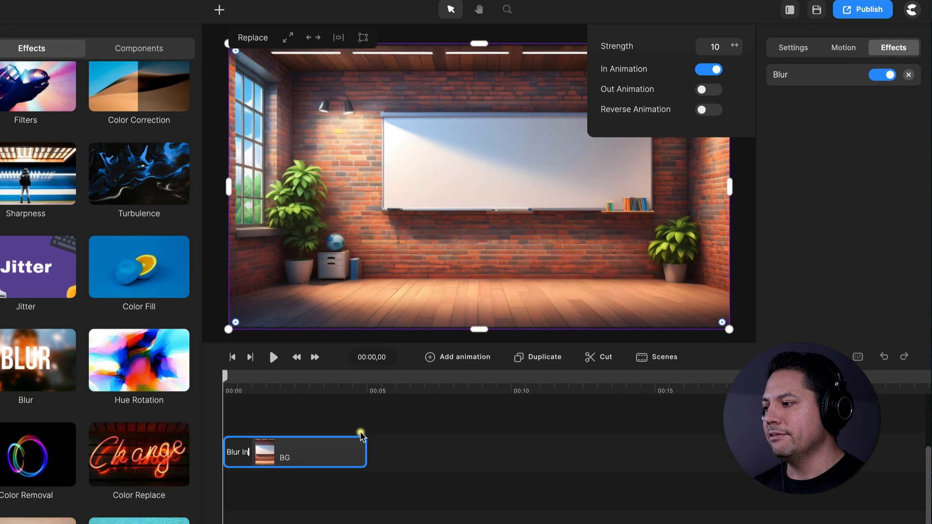
Play the timeline from the start to preview the background's blur-in animation
{"action": "left_click", "coordinate": [232, 389]}
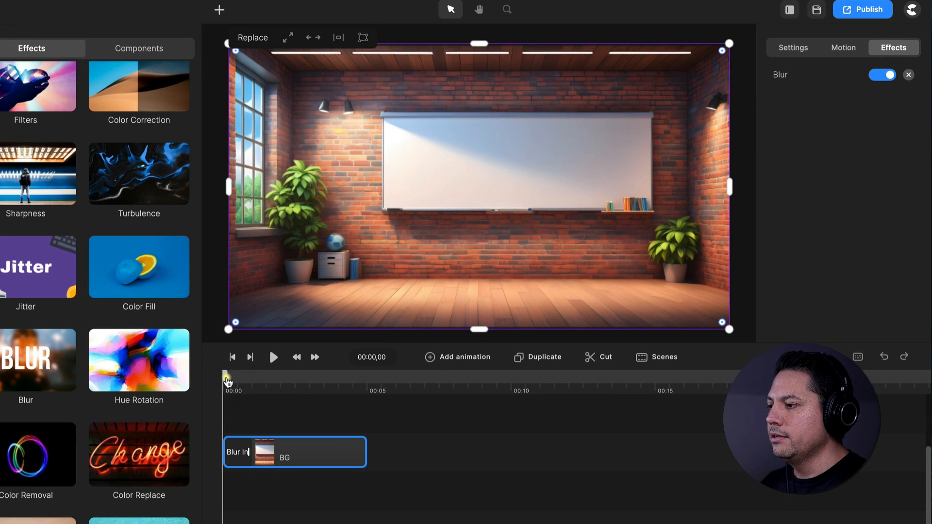
{"action": "key", "text": "space"}
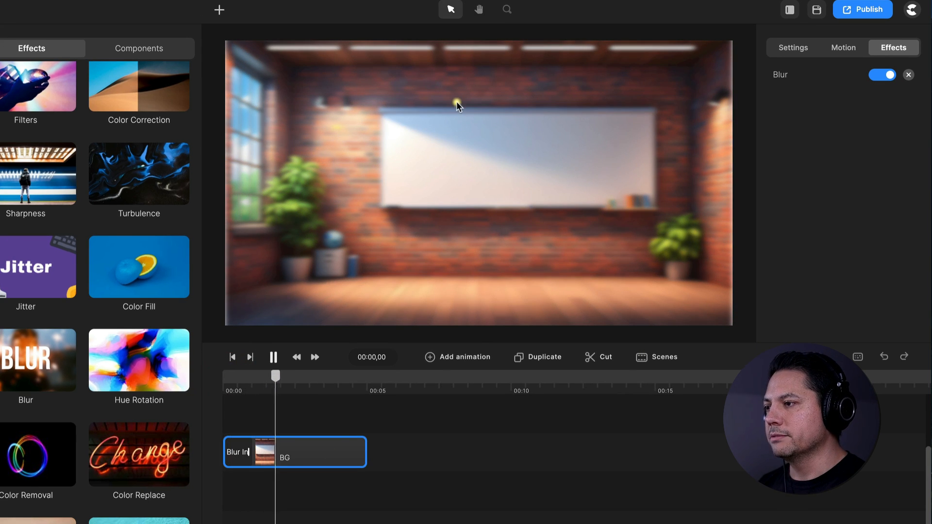
{"action": "left_click", "coordinate": [383, 316]}
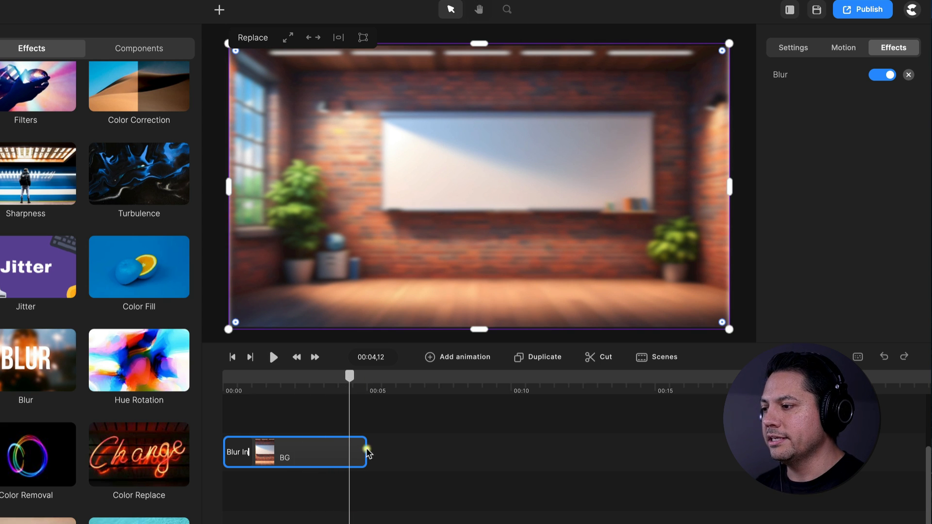
Extend the BG clip on the timeline to about 16 seconds
{"action": "left_click_drag", "start_coordinate": [367, 453], "coordinate": [693, 446]}
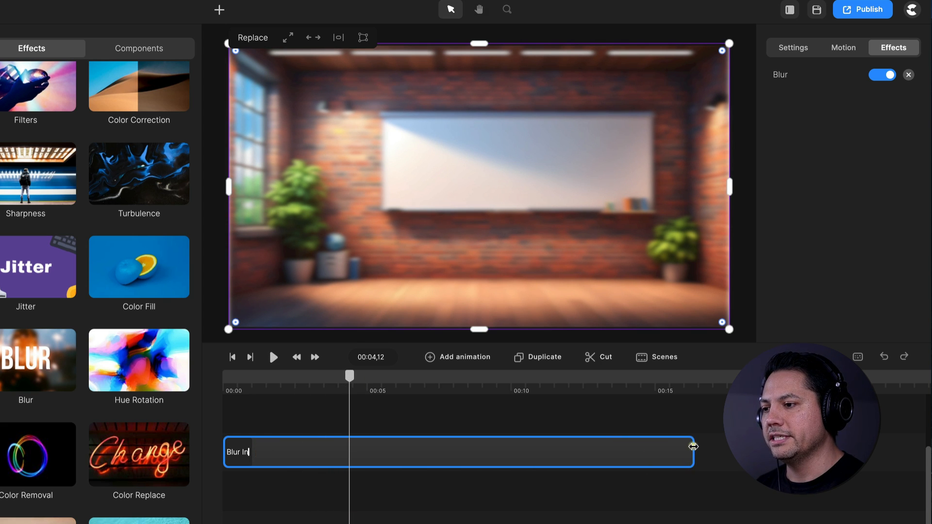
{"action": "scroll", "coordinate": [327, 477], "scroll_direction": "up", "scroll_amount": 2}
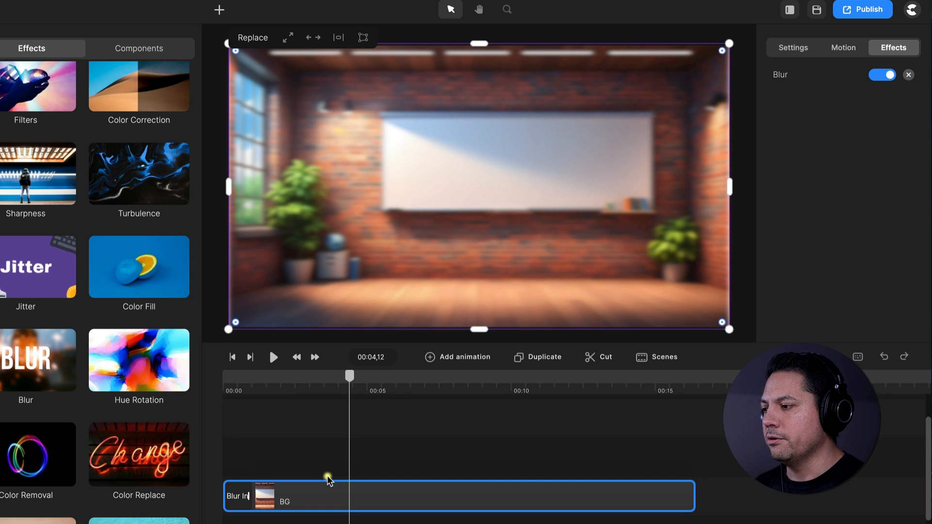
{"action": "scroll", "coordinate": [328, 481], "scroll_direction": "up", "scroll_amount": 1}
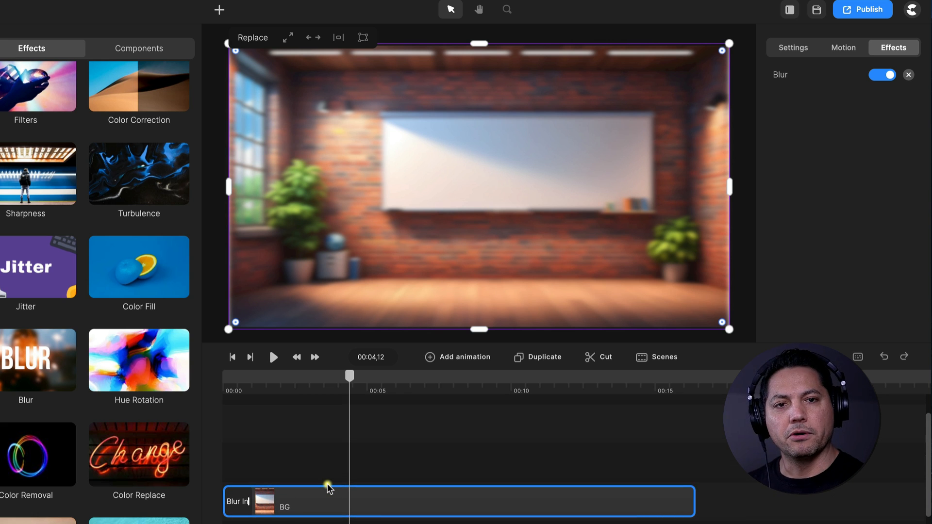
{"action": "scroll", "coordinate": [329, 488], "scroll_direction": "up", "scroll_amount": 1}
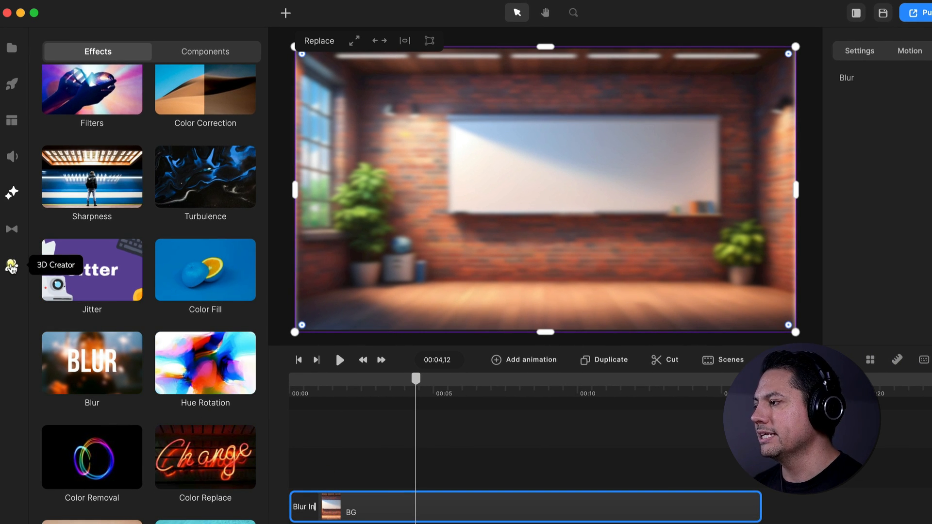
Add the 3D character Tom on the track above BG, starting around the end of Blur In, and move the playhead to about 2 seconds
{"action": "left_click", "coordinate": [12, 267]}
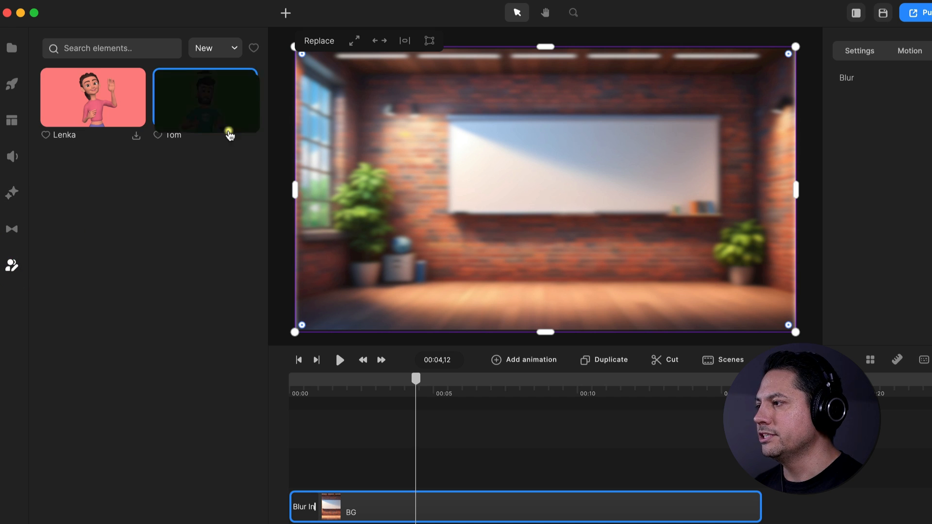
{"action": "left_click_drag", "start_coordinate": [229, 135], "coordinate": [353, 463]}
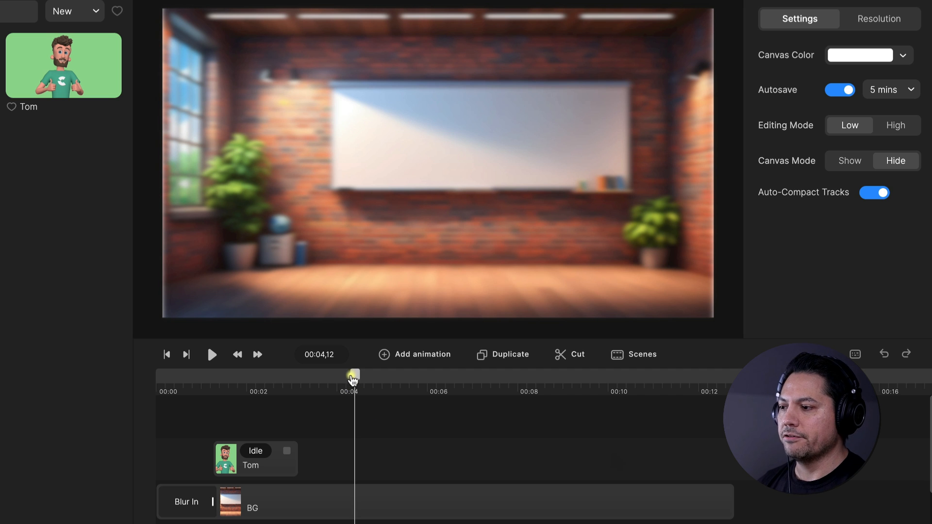
{"action": "left_click_drag", "start_coordinate": [354, 377], "coordinate": [255, 390]}
{"action": "left_click", "coordinate": [258, 390]}
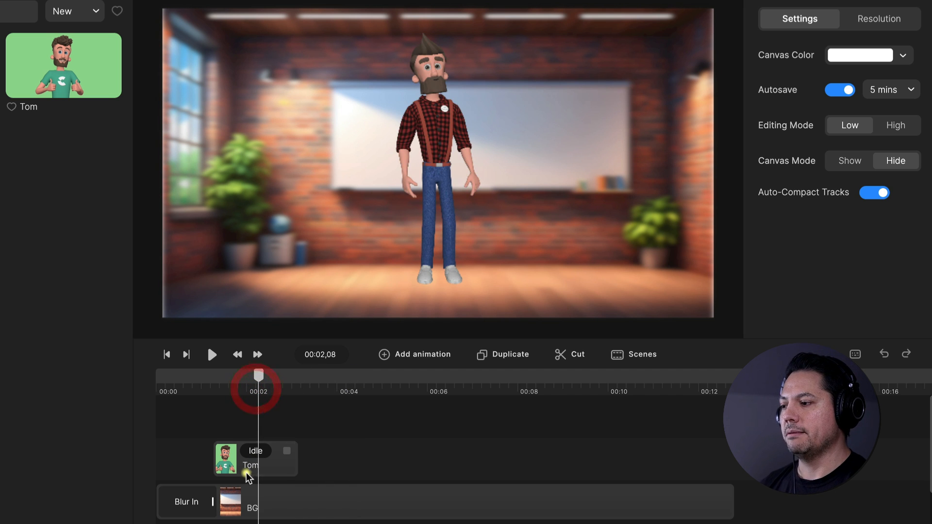
Apply the preset with glasses, light green sweater and grey trousers to the Tom character
{"action": "left_click", "coordinate": [247, 468]}
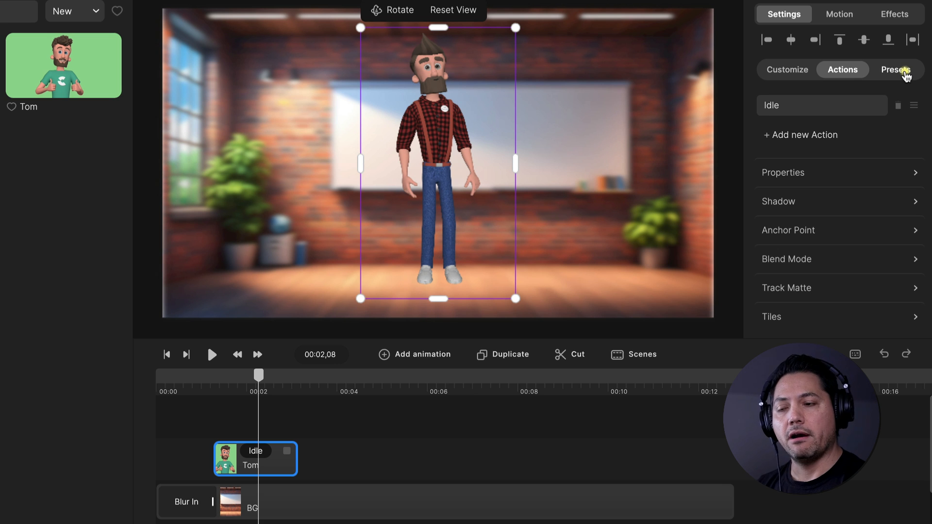
{"action": "left_click", "coordinate": [906, 71]}
{"action": "scroll", "coordinate": [872, 169], "scroll_direction": "down", "scroll_amount": 5}
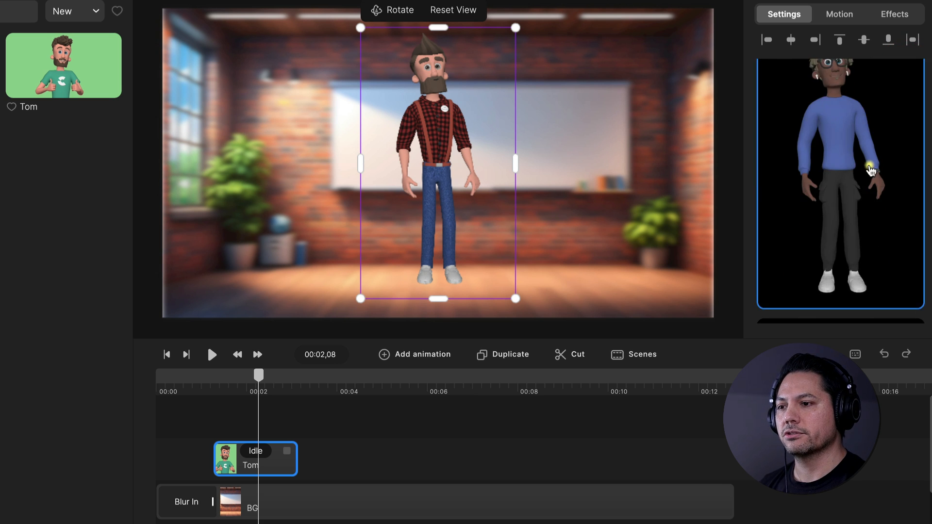
{"action": "scroll", "coordinate": [871, 170], "scroll_direction": "down", "scroll_amount": 3}
{"action": "left_click", "coordinate": [836, 197]}
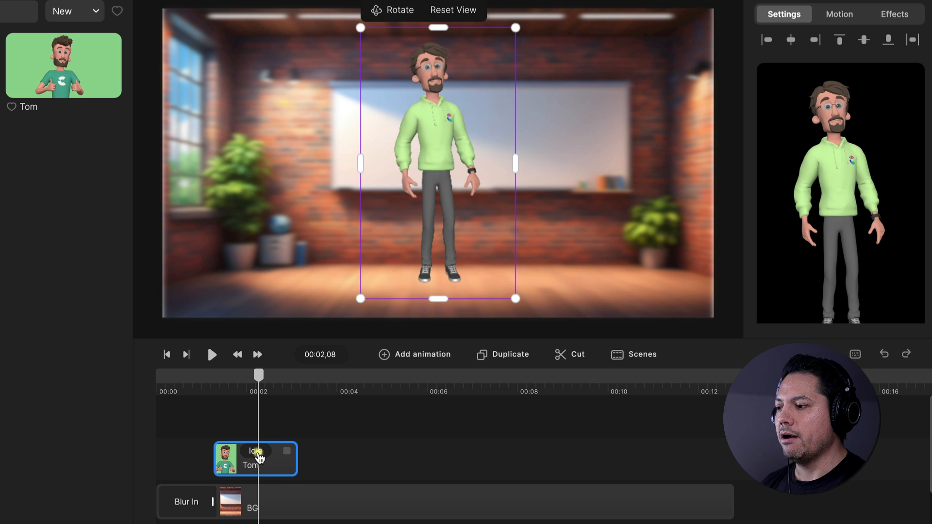
Change the character's Idle action to Walking
{"action": "left_click", "coordinate": [257, 452]}
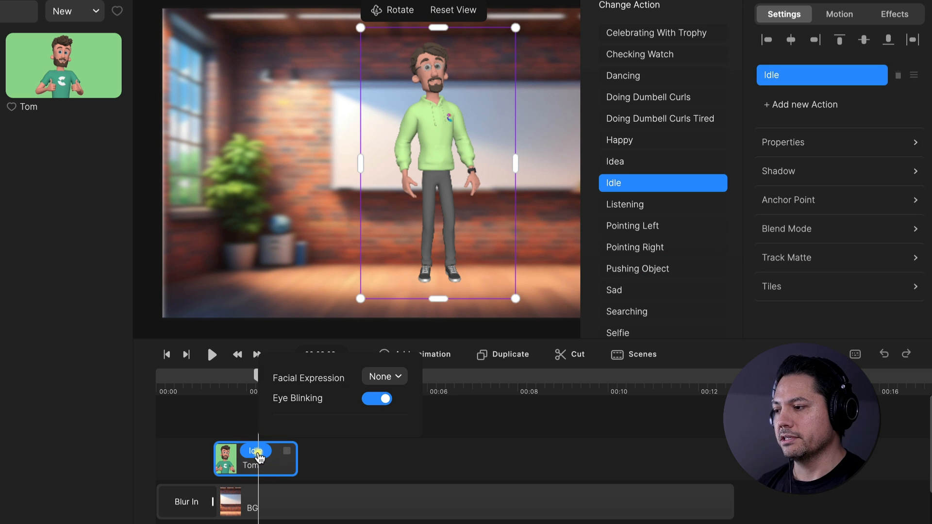
{"action": "scroll", "coordinate": [661, 255], "scroll_direction": "down", "scroll_amount": 5}
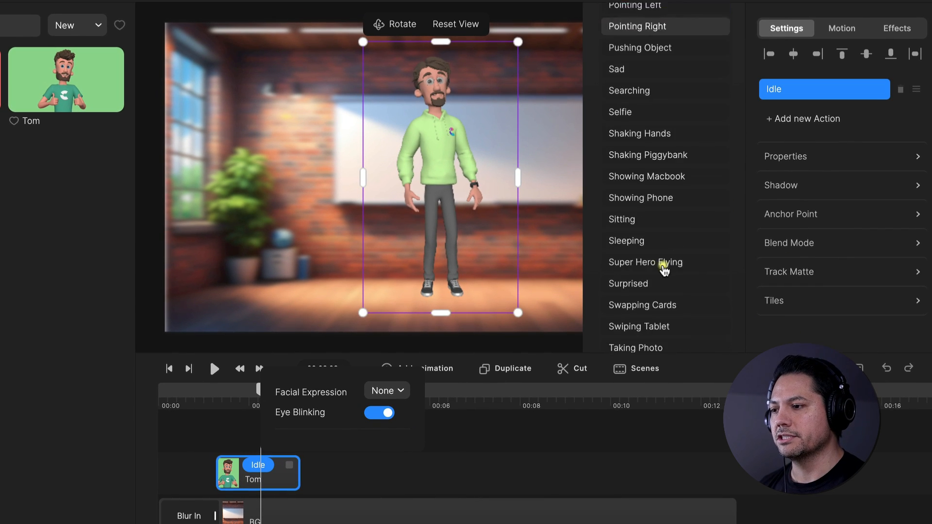
{"action": "scroll", "coordinate": [663, 267], "scroll_direction": "down", "scroll_amount": 7}
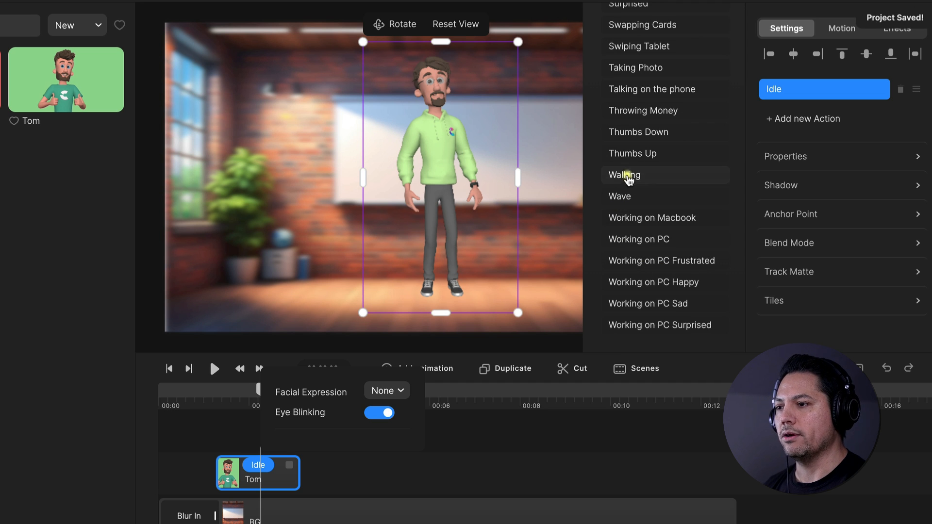
{"action": "left_click", "coordinate": [628, 175]}
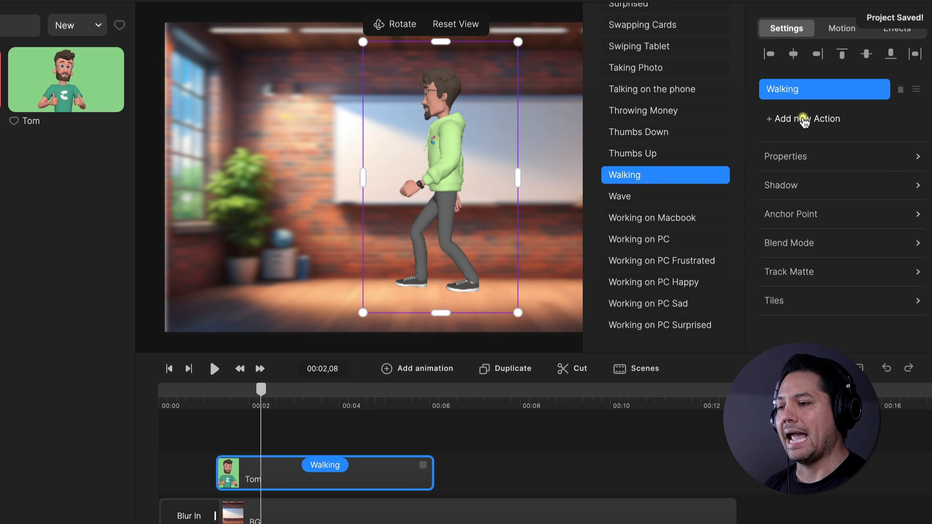
Add an Idle action after the character's Walking action
{"action": "left_click", "coordinate": [807, 121]}
{"action": "scroll", "coordinate": [657, 159], "scroll_direction": "up", "scroll_amount": 5}
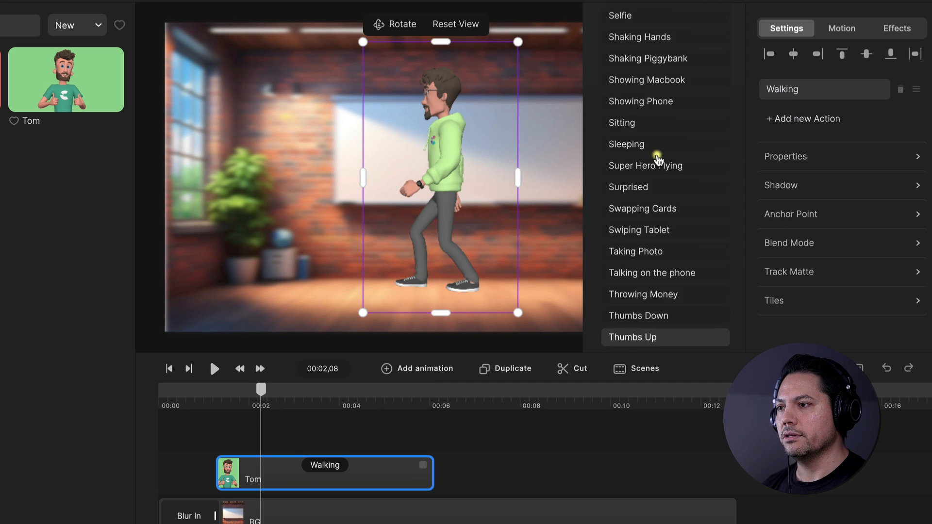
{"action": "scroll", "coordinate": [658, 159], "scroll_direction": "up", "scroll_amount": 8}
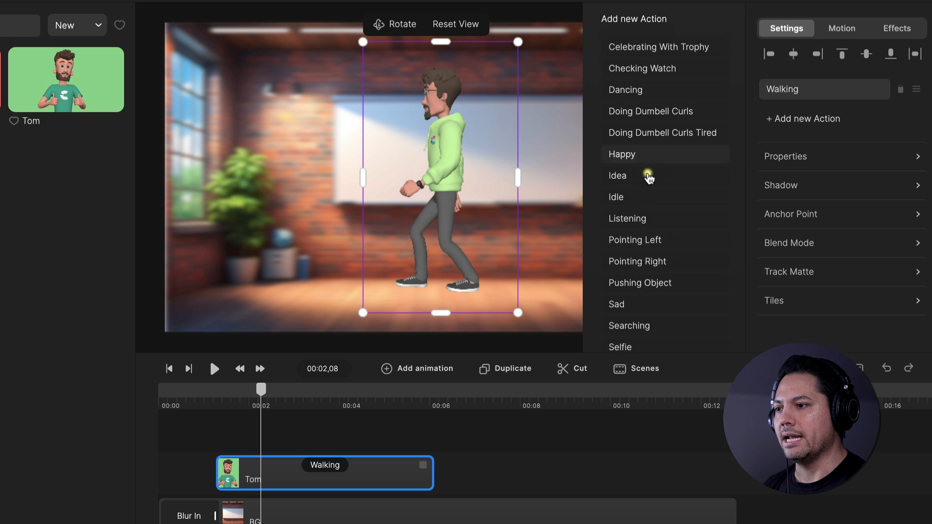
{"action": "left_click", "coordinate": [637, 197]}
Add a Thumbs Up action after the character's Idle action
{"action": "left_click", "coordinate": [787, 119]}
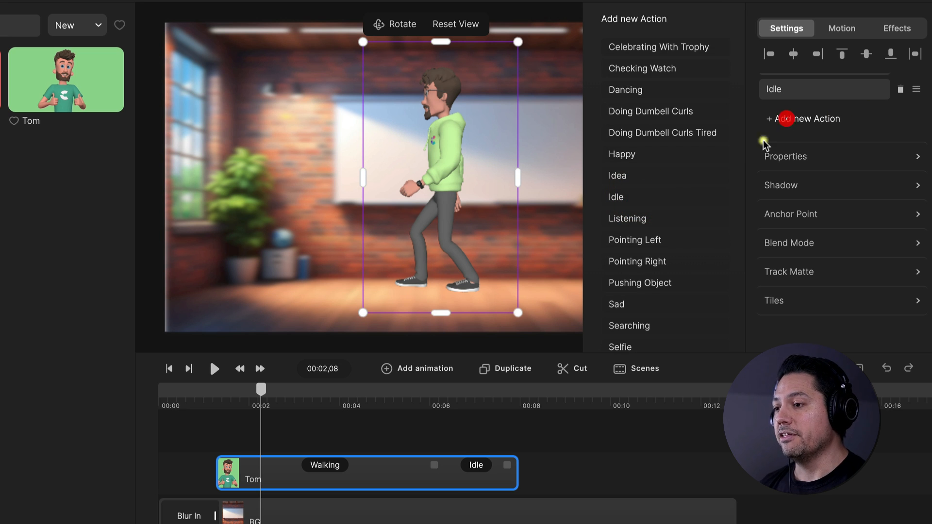
{"action": "scroll", "coordinate": [652, 284], "scroll_direction": "down", "scroll_amount": 12}
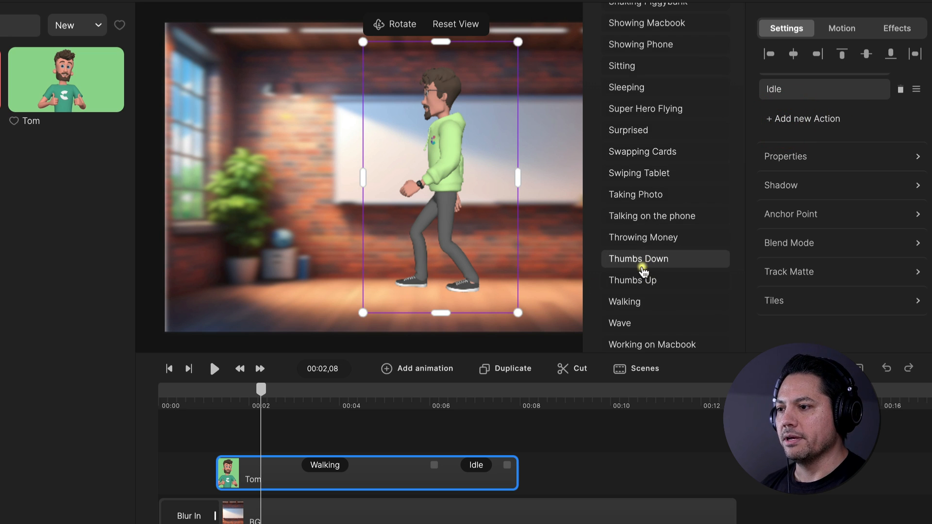
{"action": "left_click", "coordinate": [646, 280]}
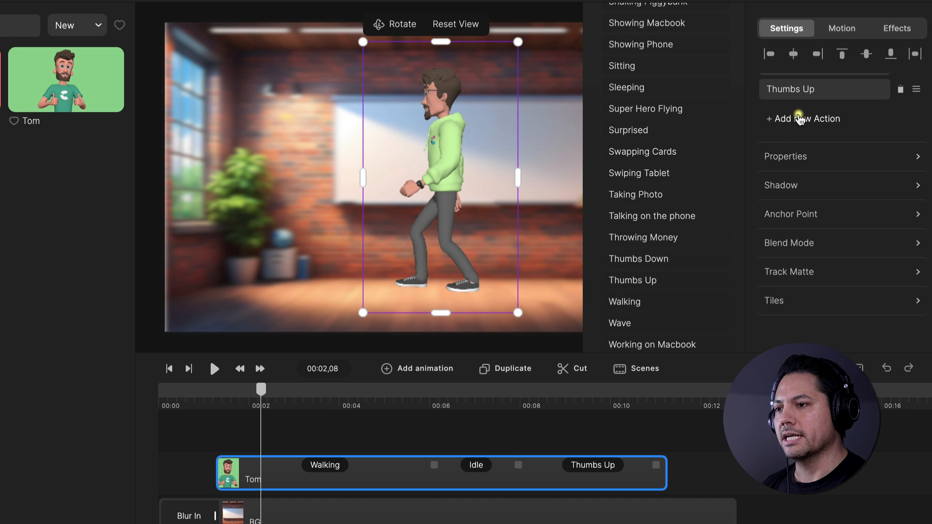
Add a second Idle action at the end of the character's sequence, following Thumbs Up
{"action": "left_click", "coordinate": [799, 118]}
{"action": "scroll", "coordinate": [639, 235], "scroll_direction": "up", "scroll_amount": 5}
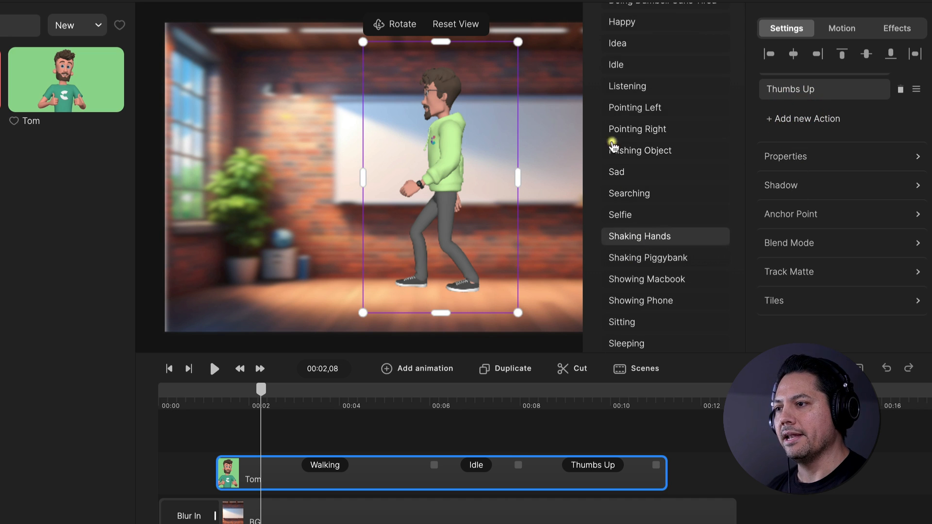
{"action": "left_click", "coordinate": [621, 63]}
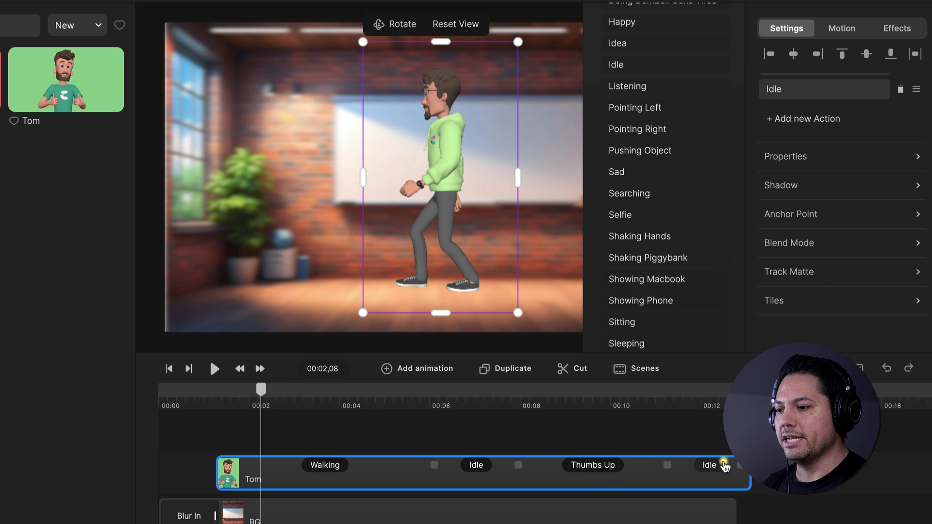
Shorten the Thumbs Up and Walking actions, ending Walking at about 4.7 seconds, and lengthen the final Idle action
{"action": "left_click_drag", "start_coordinate": [736, 463], "coordinate": [723, 464]}
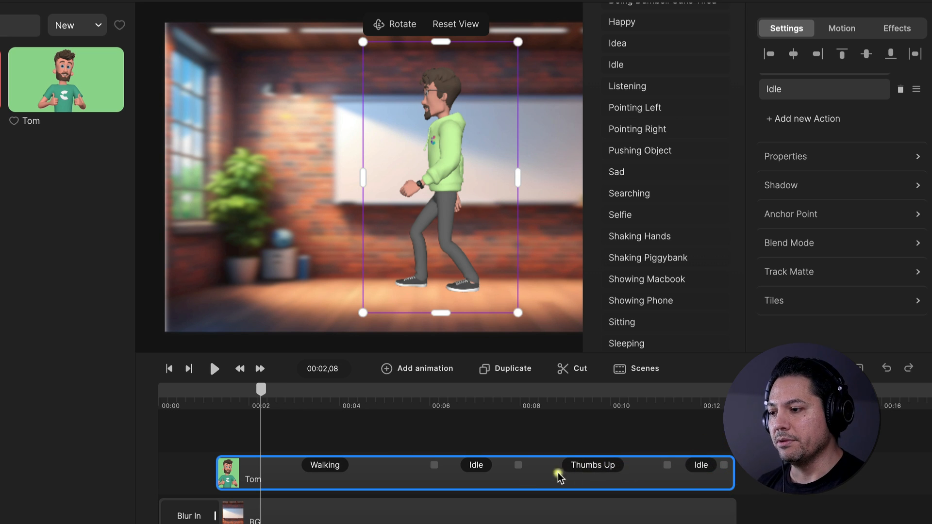
{"action": "left_click_drag", "start_coordinate": [665, 466], "coordinate": [616, 466]}
{"action": "left_click_drag", "start_coordinate": [686, 463], "coordinate": [731, 465]}
{"action": "left_click_drag", "start_coordinate": [435, 464], "coordinate": [358, 466]}
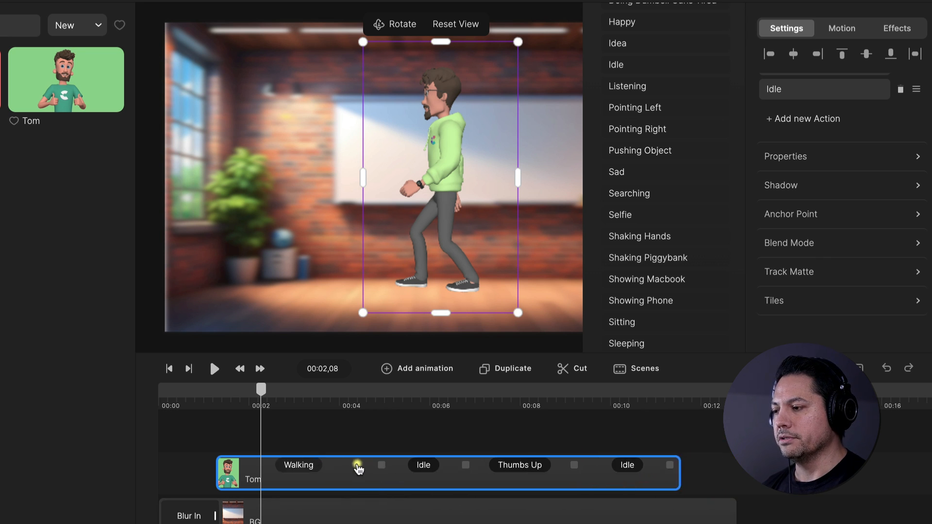
{"action": "left_click", "coordinate": [345, 468]}
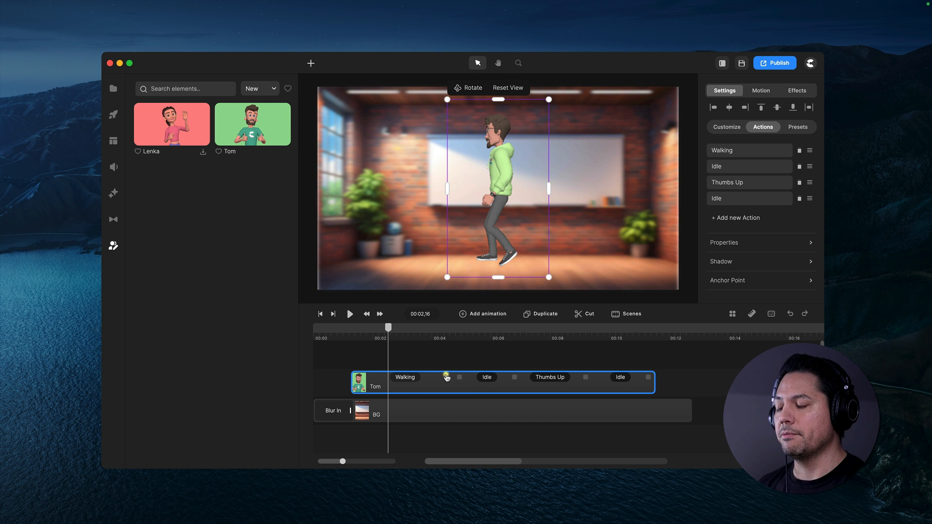
Turn on Disable Start for the Walking action and Disable Transition for the first Idle action
{"action": "left_click", "coordinate": [404, 378]}
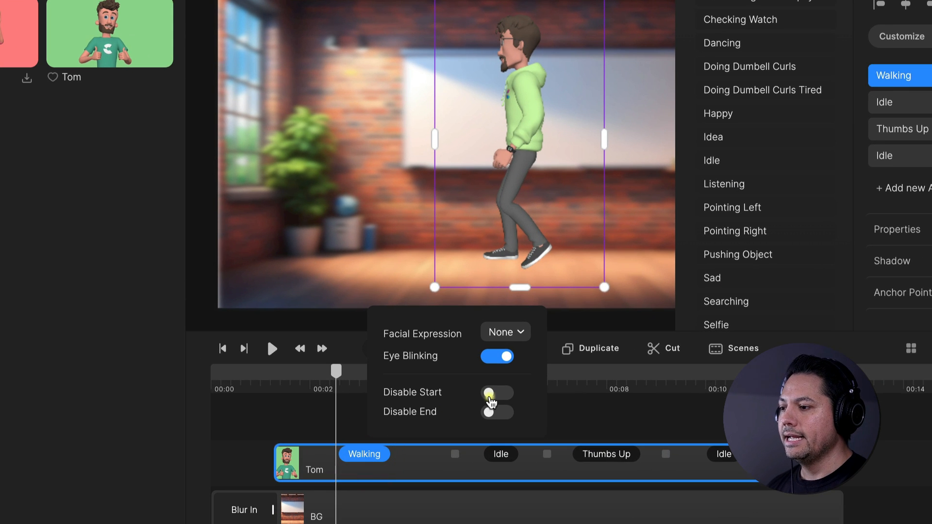
{"action": "left_click", "coordinate": [491, 393]}
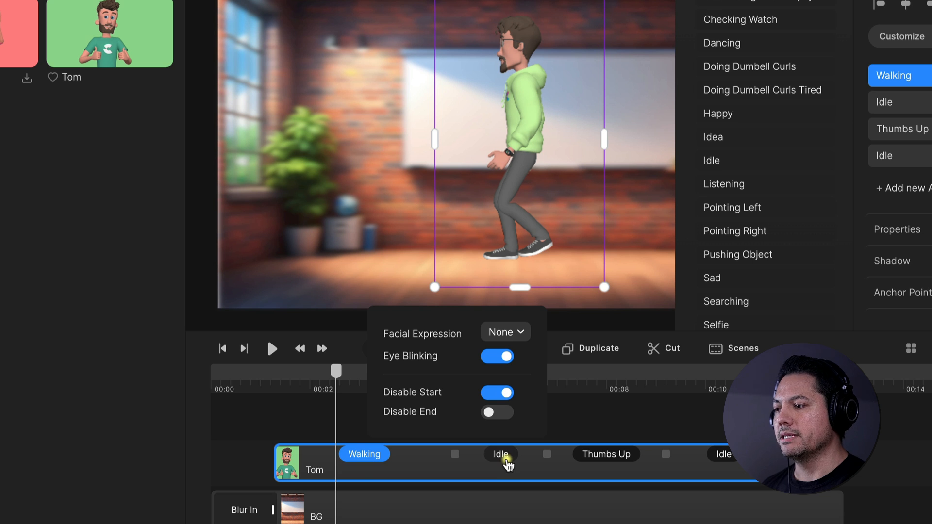
{"action": "left_click", "coordinate": [503, 458]}
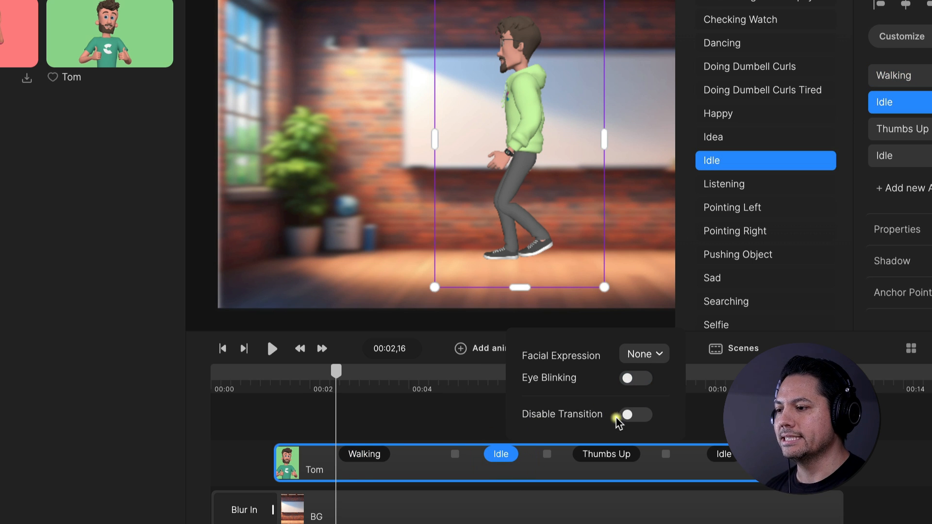
{"action": "left_click", "coordinate": [629, 415]}
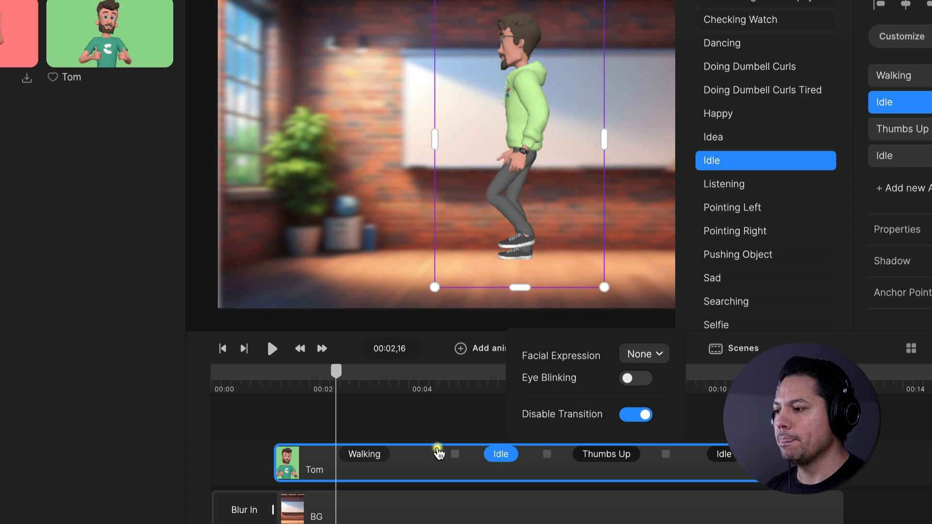
{"action": "left_click", "coordinate": [395, 408]}
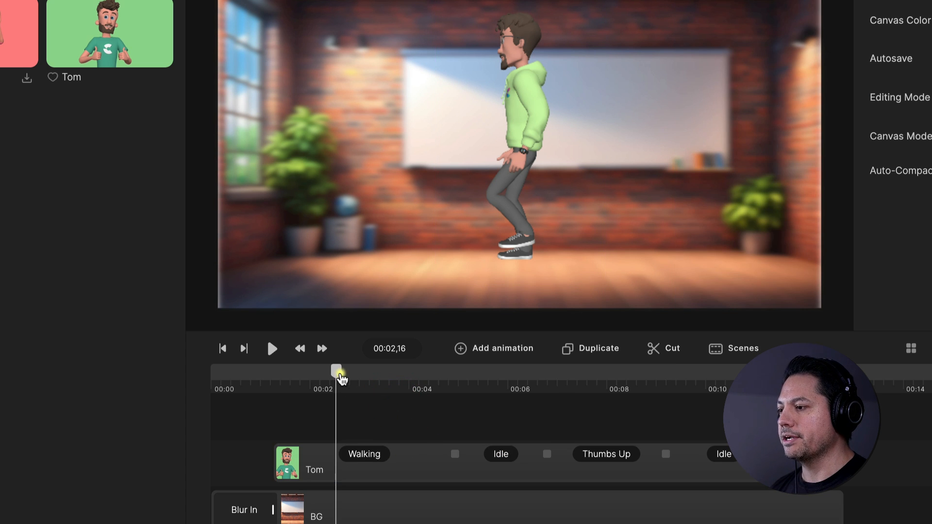
Rotate the Tom character's 3D view at about 2 seconds so that he walks with his back to the camera
{"action": "left_click_drag", "start_coordinate": [336, 371], "coordinate": [313, 370]}
{"action": "left_click", "coordinate": [343, 471]}
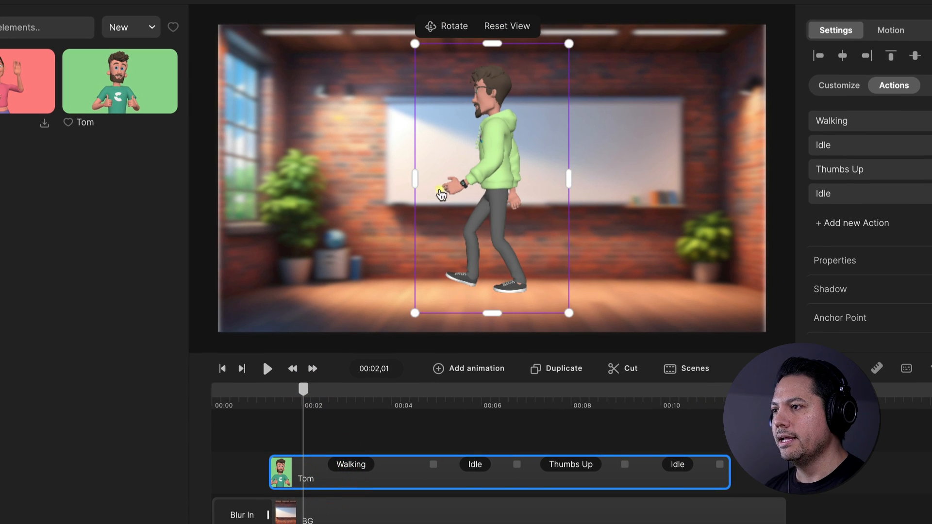
{"action": "left_click", "coordinate": [434, 26]}
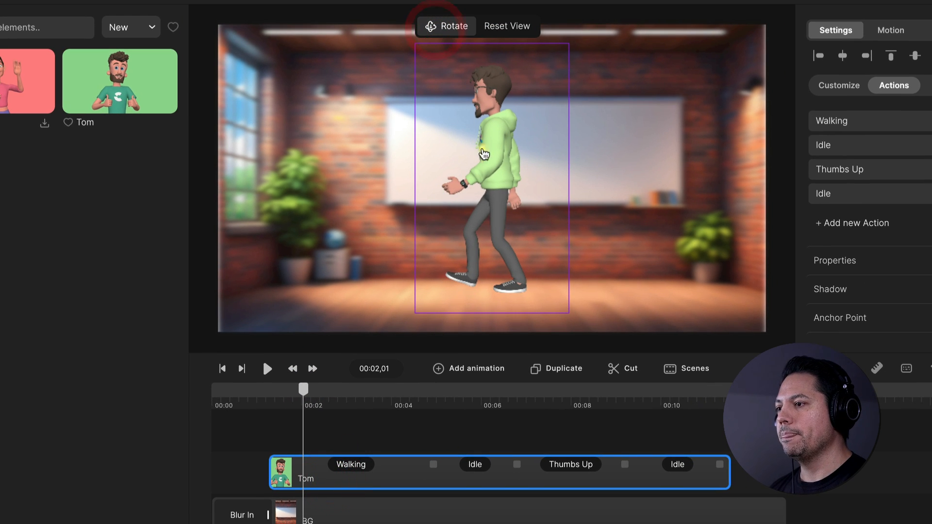
{"action": "left_click_drag", "start_coordinate": [498, 183], "coordinate": [424, 183]}
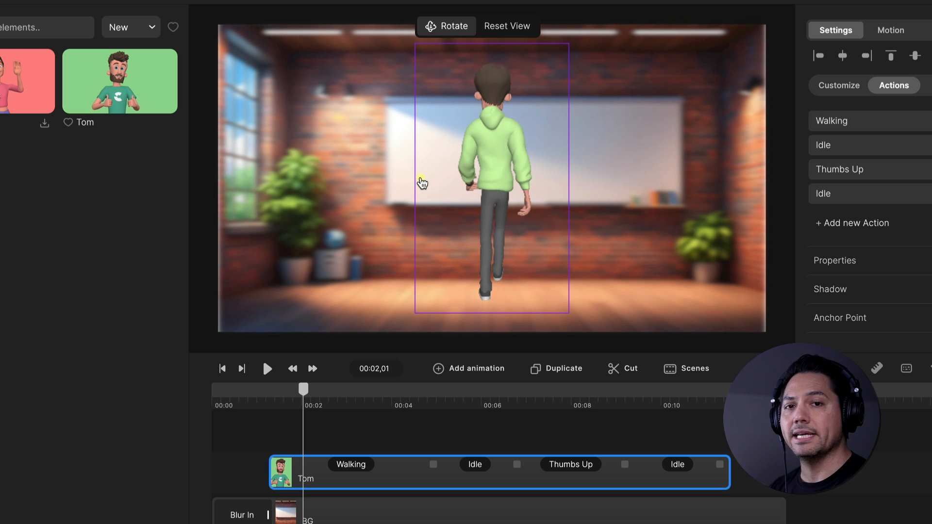
{"action": "left_click", "coordinate": [422, 178]}
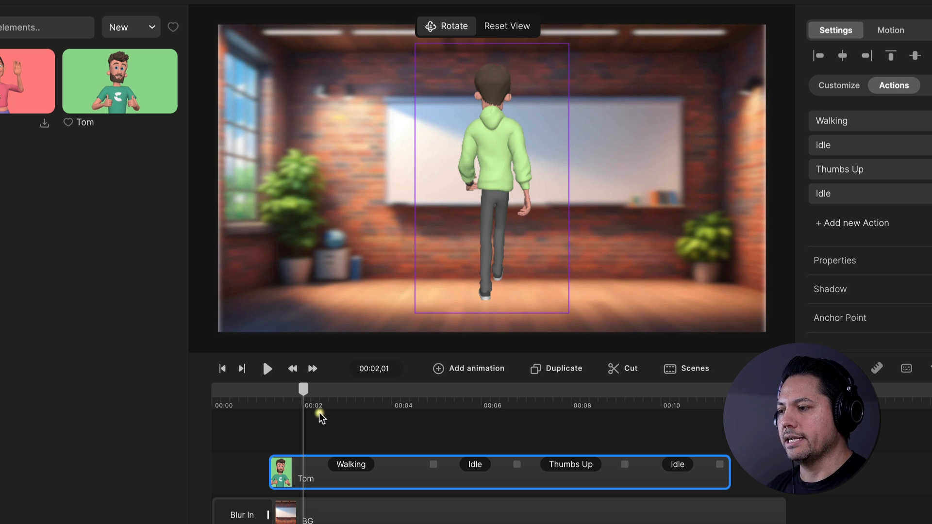
{"action": "left_click", "coordinate": [446, 28]}
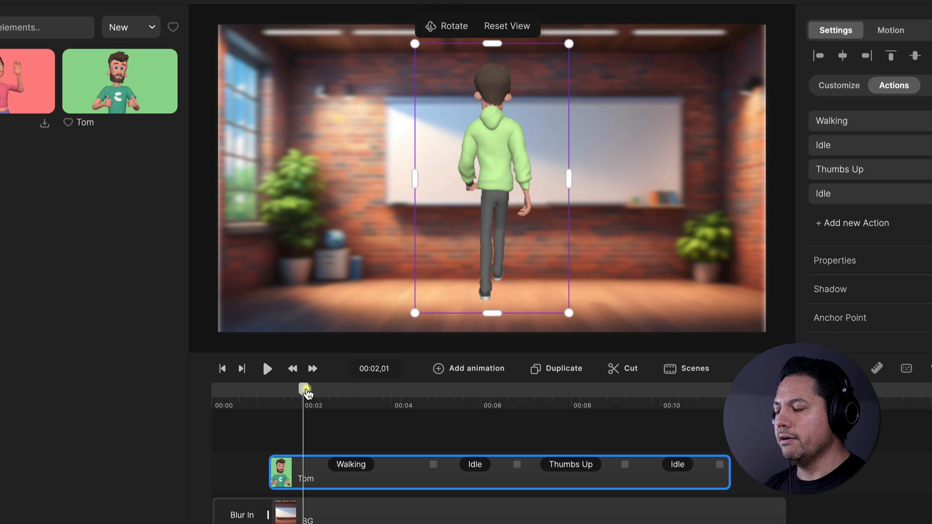
Play the scene from the start of the Tom clip to check the character's turn, stopping at about 00:03,11 during Walking
{"action": "left_click_drag", "start_coordinate": [306, 390], "coordinate": [270, 389]}
{"action": "left_click", "coordinate": [276, 389]}
{"action": "key", "text": "space"}
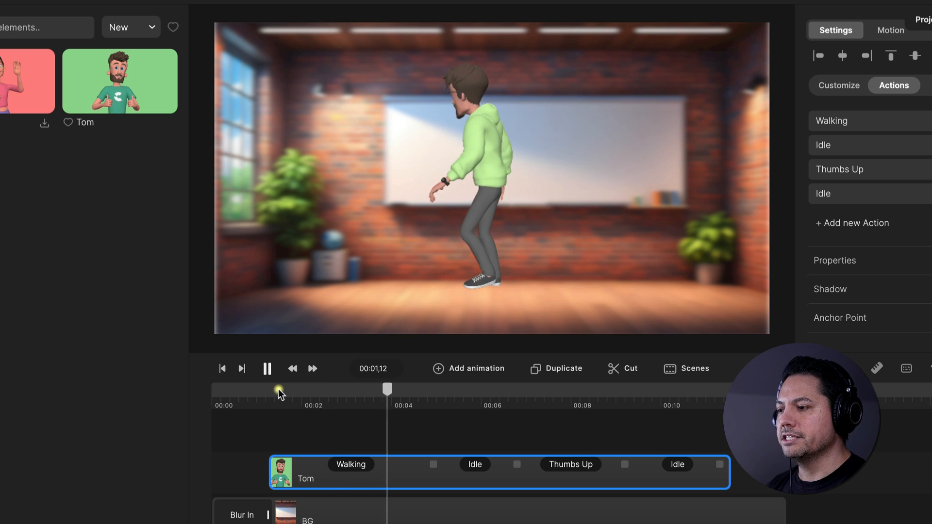
{"action": "key", "text": "space"}
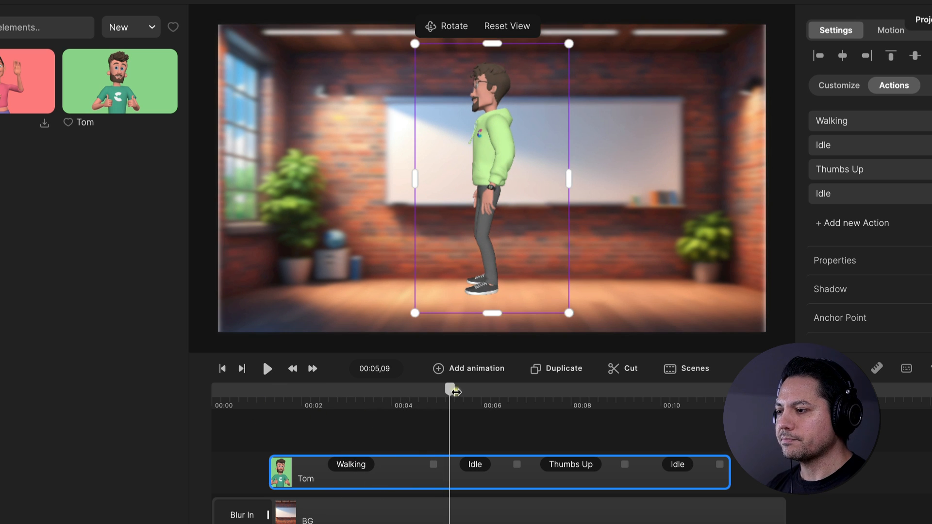
{"action": "left_click_drag", "start_coordinate": [454, 393], "coordinate": [277, 407]}
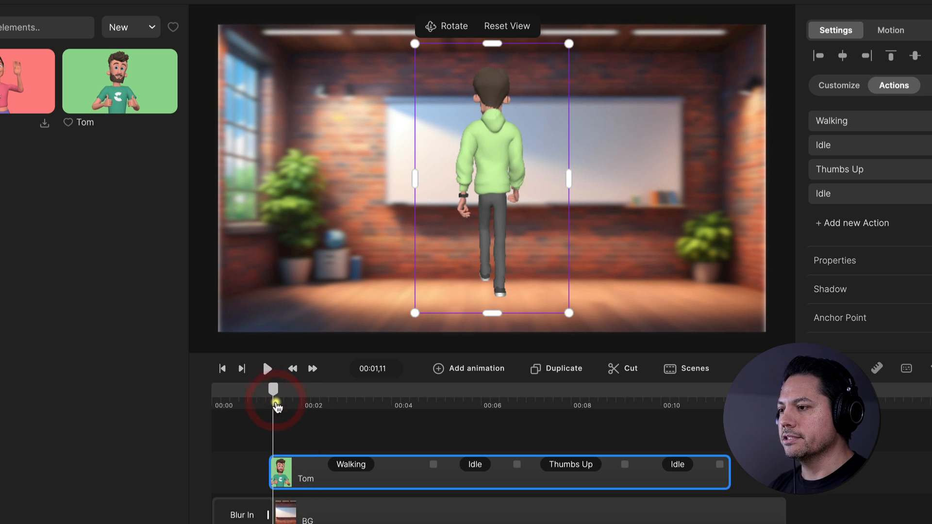
{"action": "key", "text": "space"}
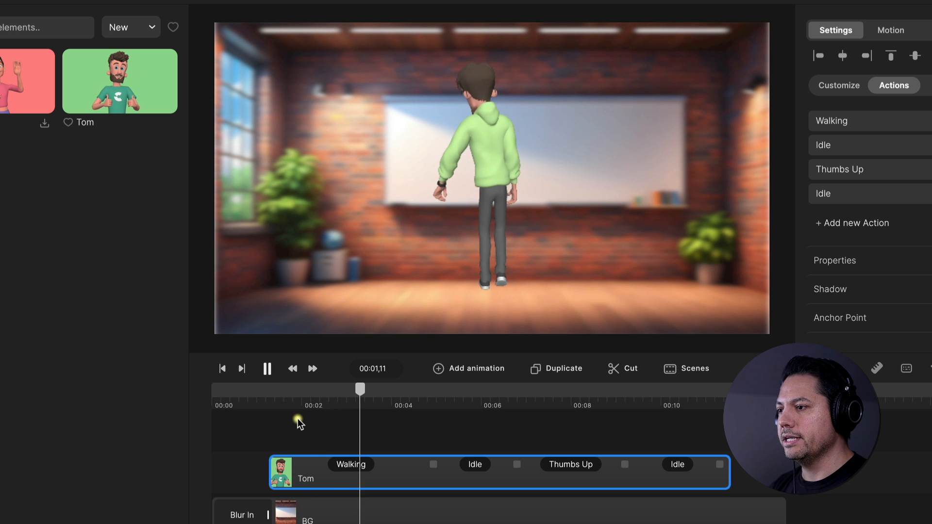
{"action": "key", "text": "space"}
Add a Character View animation with Linear In & Out easing to the Tom clip at the playhead
{"action": "right_click", "coordinate": [367, 477]}
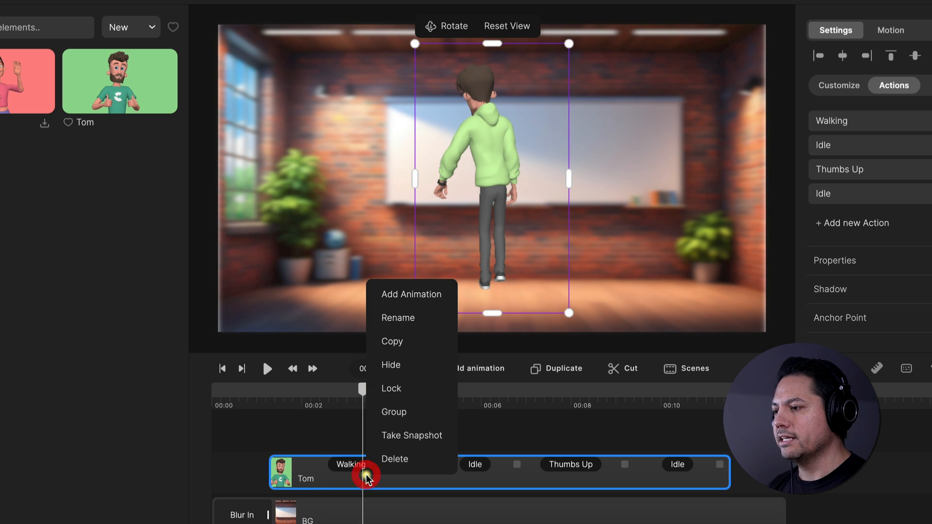
{"action": "left_click", "coordinate": [406, 295]}
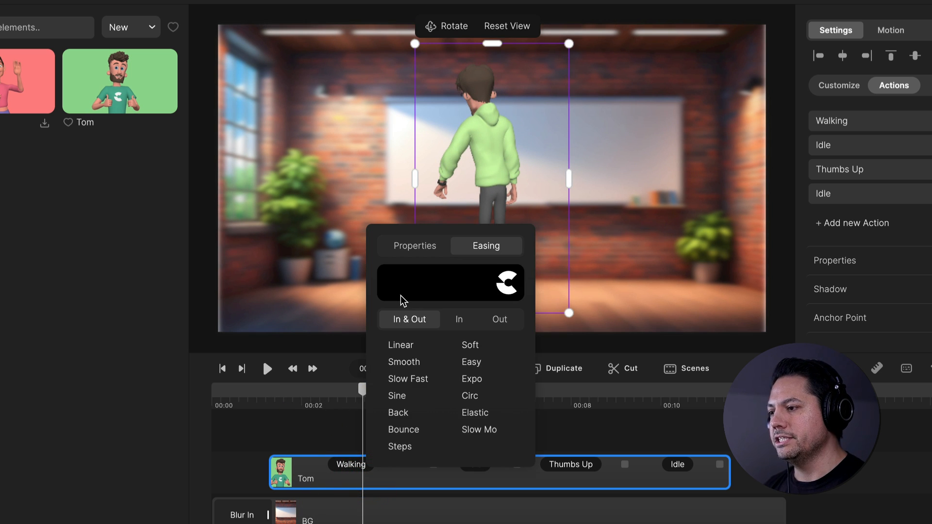
{"action": "left_click", "coordinate": [416, 246]}
{"action": "left_click", "coordinate": [404, 448]}
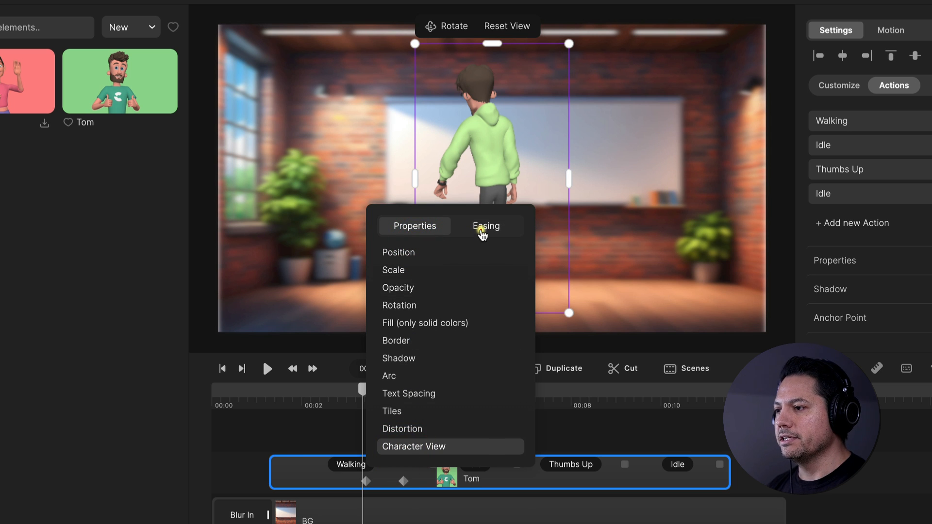
{"action": "left_click", "coordinate": [478, 232]}
{"action": "left_click", "coordinate": [410, 350]}
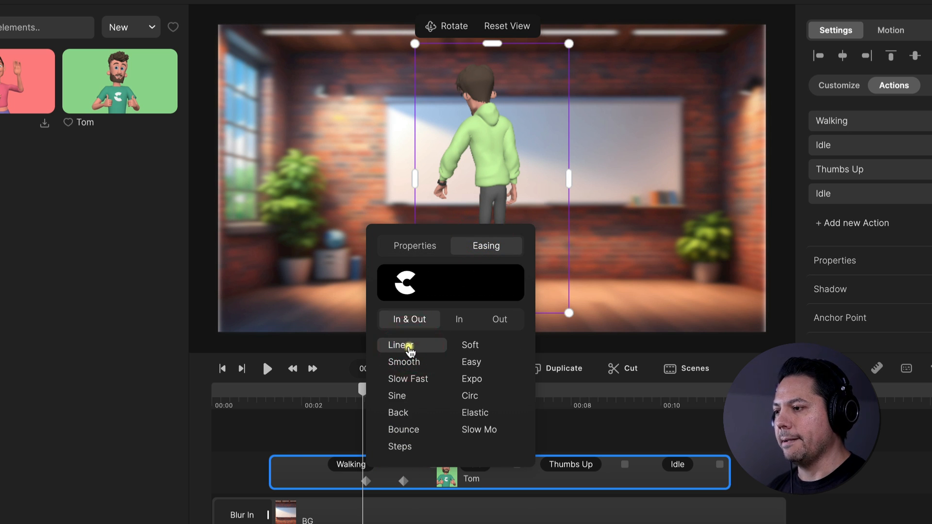
{"action": "left_click", "coordinate": [326, 430]}
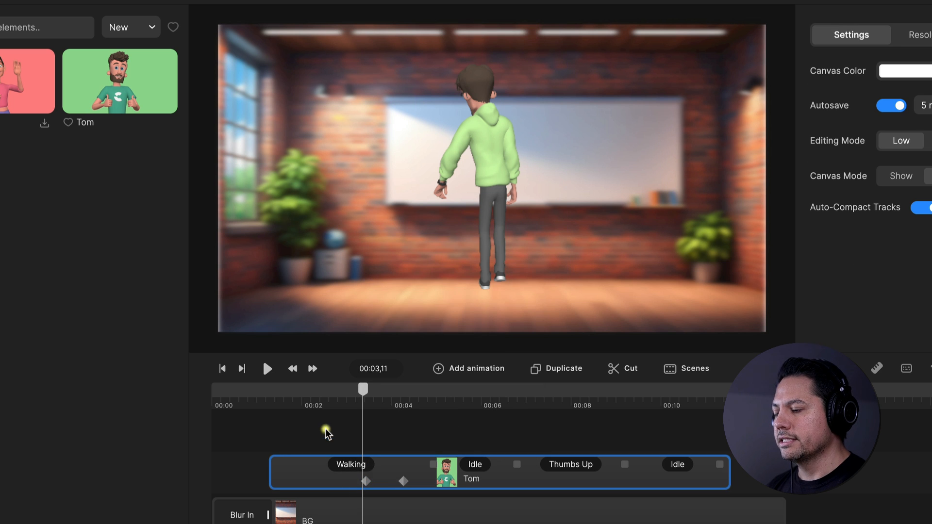
Move the Character View animation's end keyframe to about 00:04,17 and rotate the character there to face the camera
{"action": "left_click", "coordinate": [368, 480]}
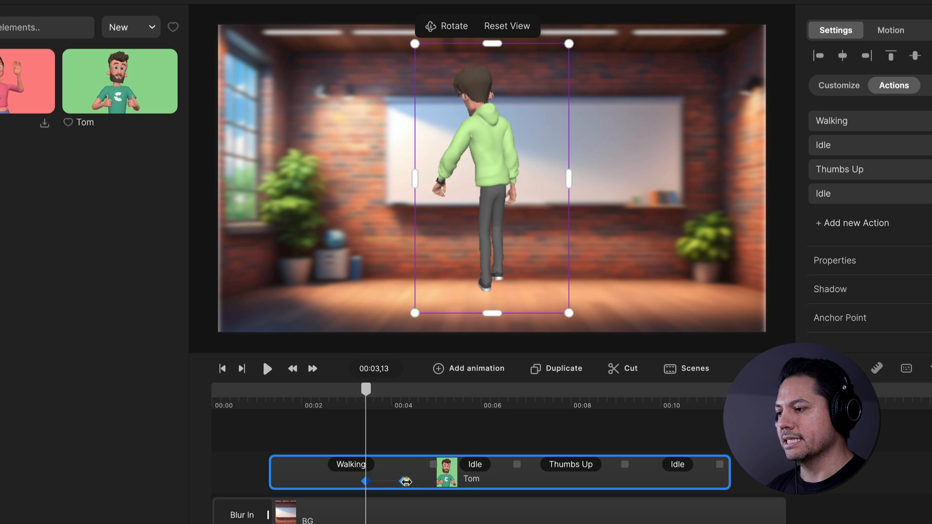
{"action": "left_click", "coordinate": [406, 482]}
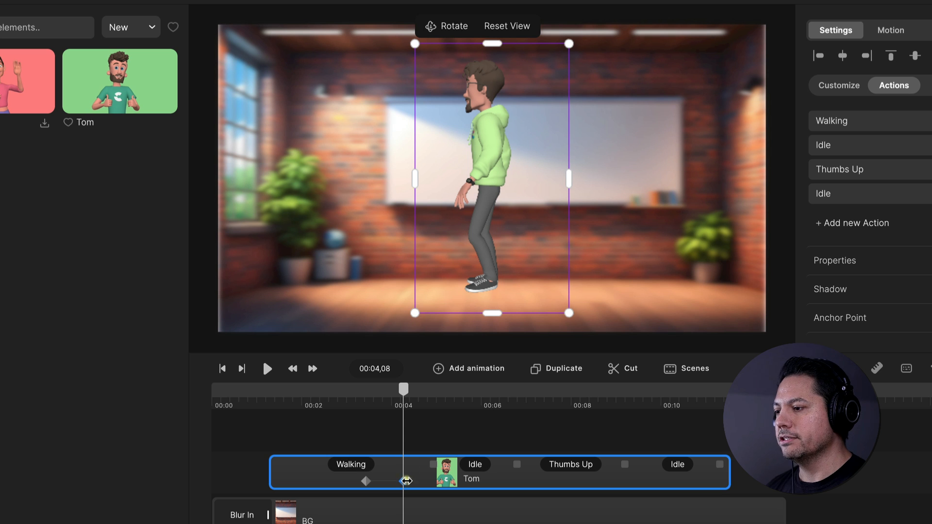
{"action": "left_click_drag", "start_coordinate": [403, 485], "coordinate": [413, 483]}
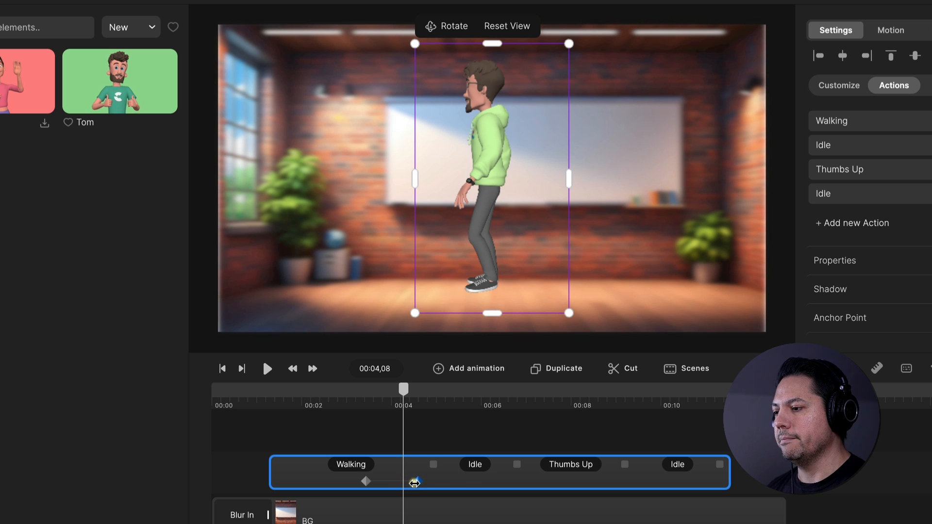
{"action": "left_click", "coordinate": [415, 482]}
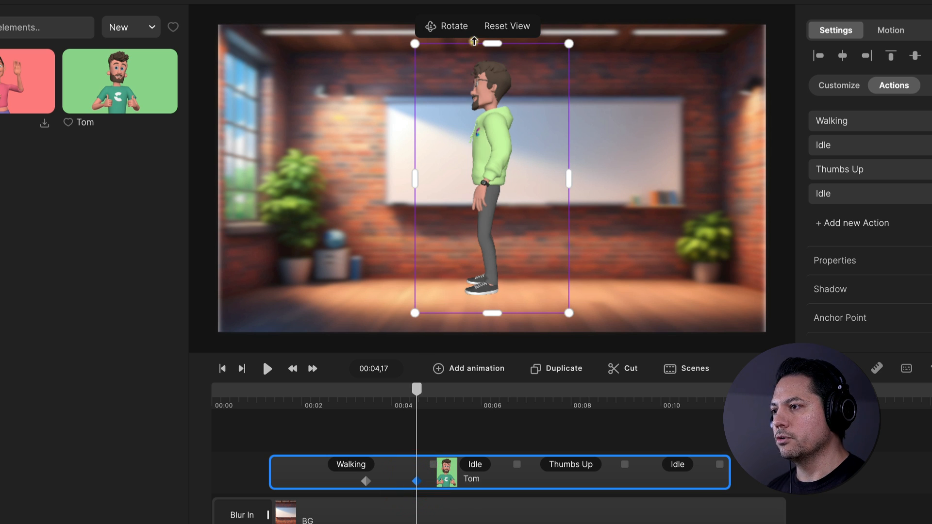
{"action": "left_click", "coordinate": [447, 26]}
{"action": "left_click_drag", "start_coordinate": [480, 196], "coordinate": [559, 197]}
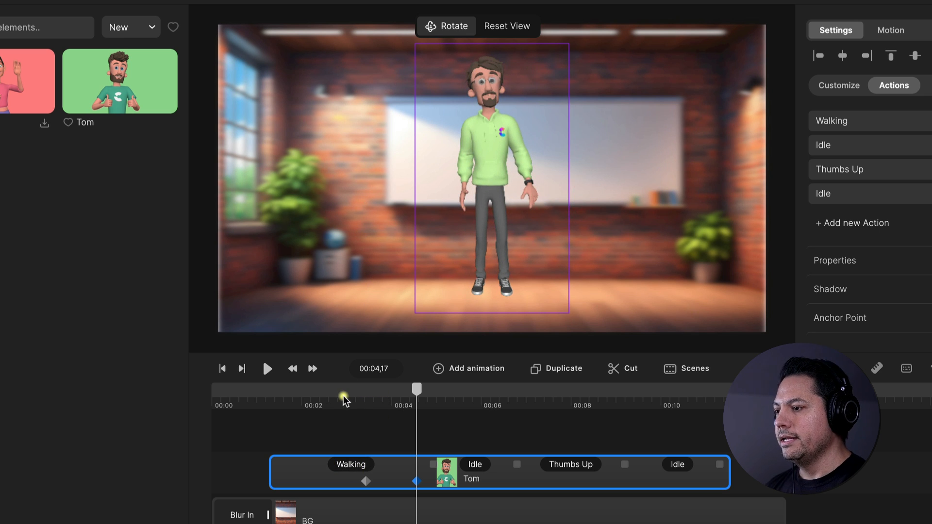
Add Position and Scale animation with Linear In & Out easing to the Tom clip near its start, at about 00:01,15
{"action": "mouse_move", "coordinate": [416, 390]}
{"action": "left_mouse_down"}
{"action": "mouse_move", "coordinate": [359, 391]}
{"action": "mouse_move", "coordinate": [368, 401]}
{"action": "mouse_move", "coordinate": [417, 398]}
{"action": "left_mouse_up"}
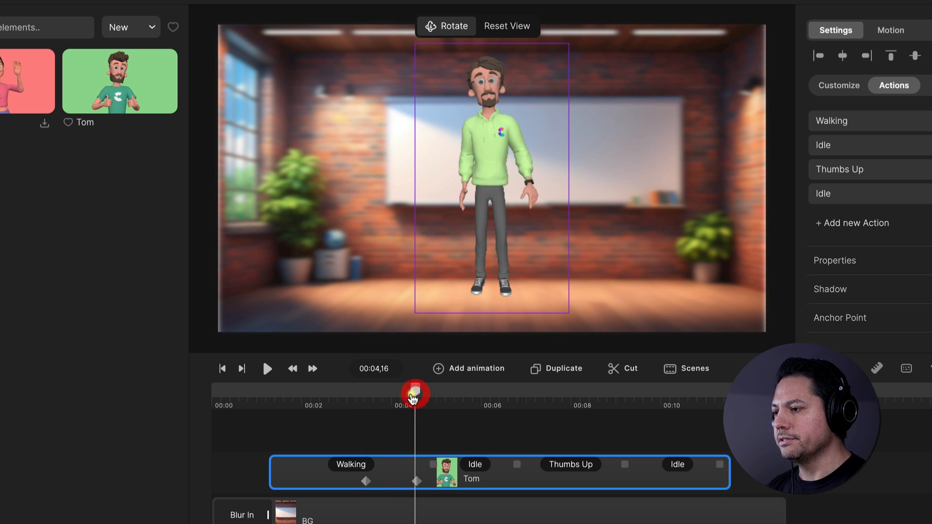
{"action": "left_click_drag", "start_coordinate": [416, 394], "coordinate": [280, 405]}
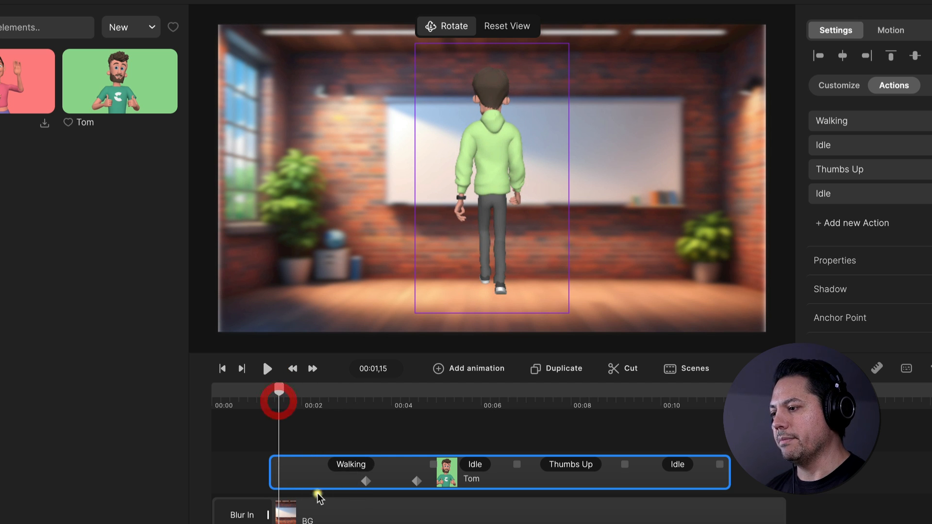
{"action": "right_click", "coordinate": [296, 470]}
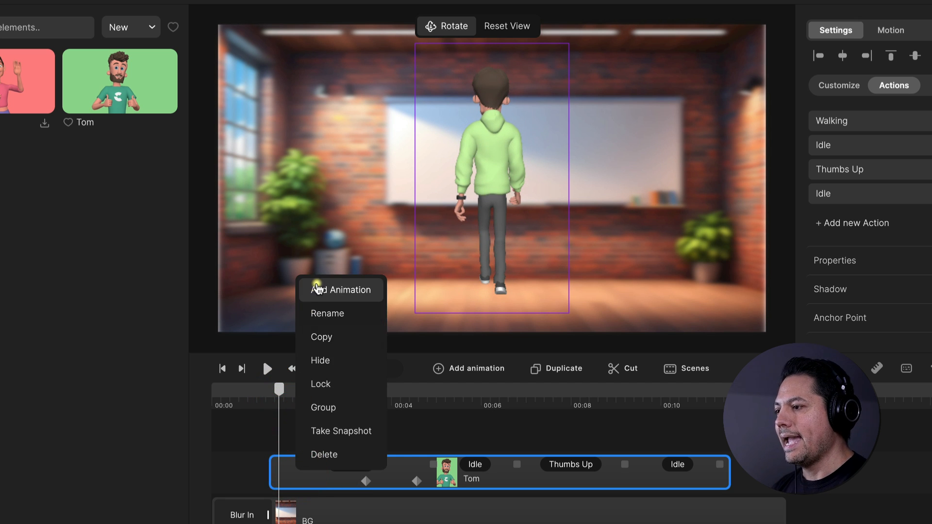
{"action": "left_click", "coordinate": [313, 290]}
{"action": "left_click", "coordinate": [336, 241]}
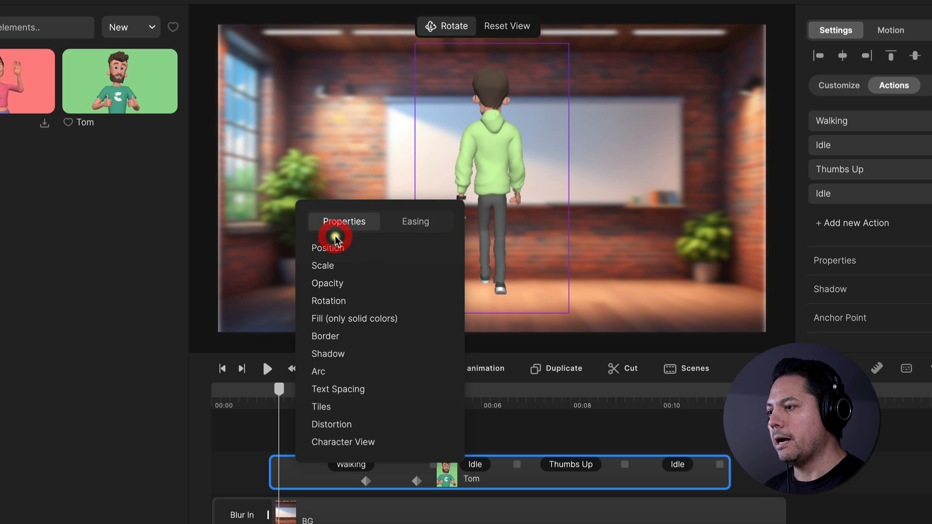
{"action": "left_click", "coordinate": [337, 249]}
{"action": "left_click", "coordinate": [323, 266]}
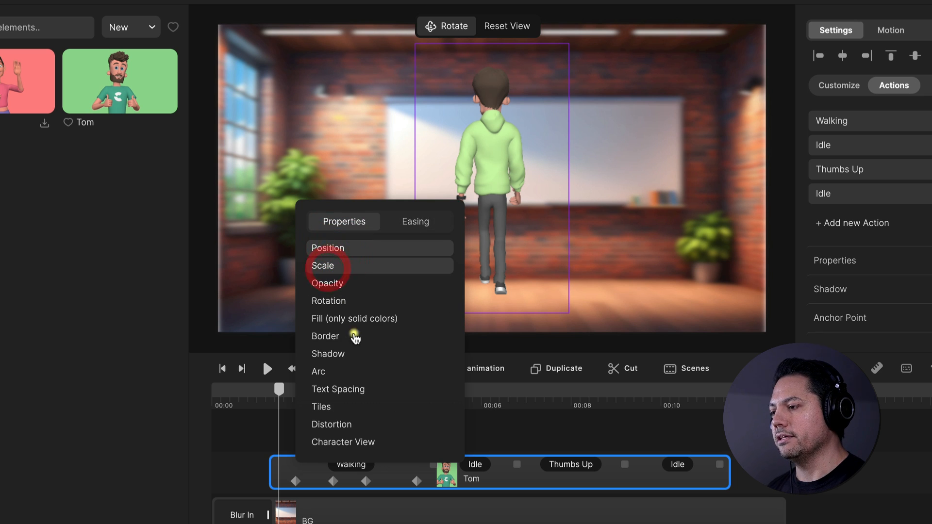
{"action": "left_click", "coordinate": [412, 220]}
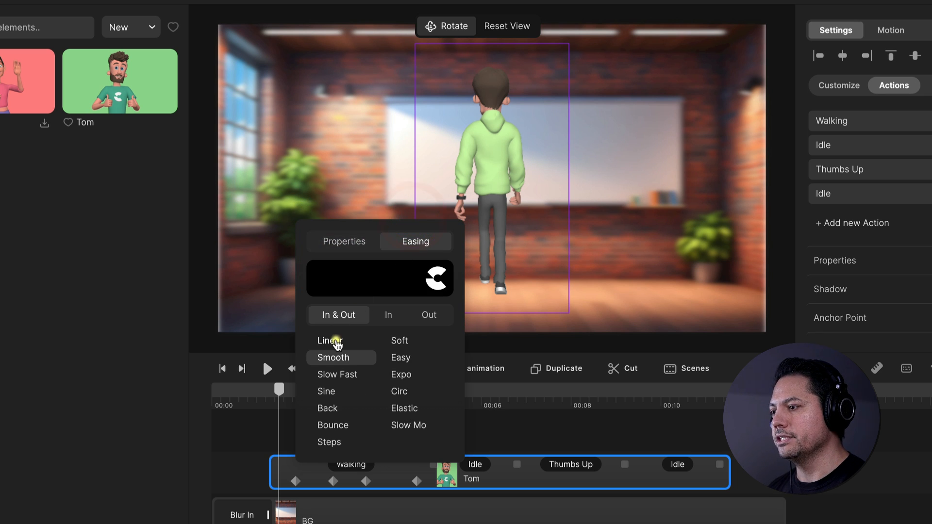
{"action": "left_click", "coordinate": [330, 341]}
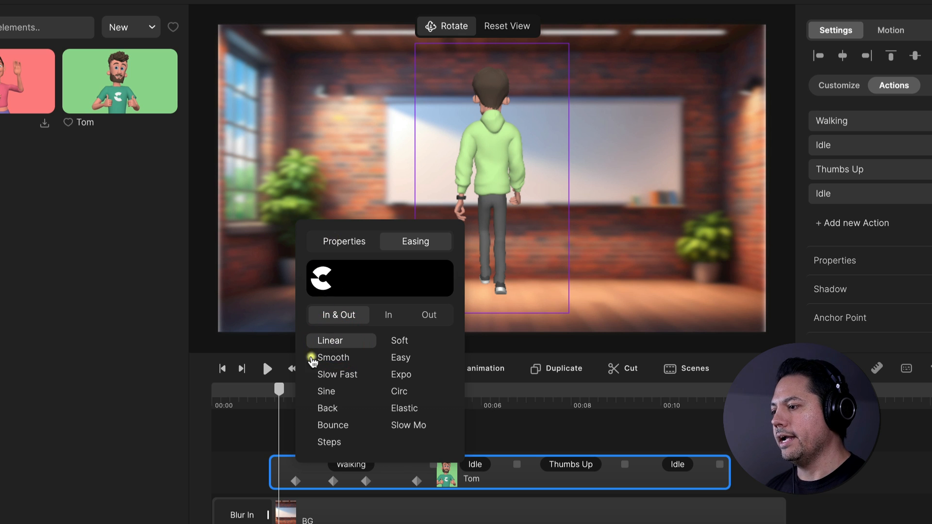
{"action": "left_click", "coordinate": [256, 431]}
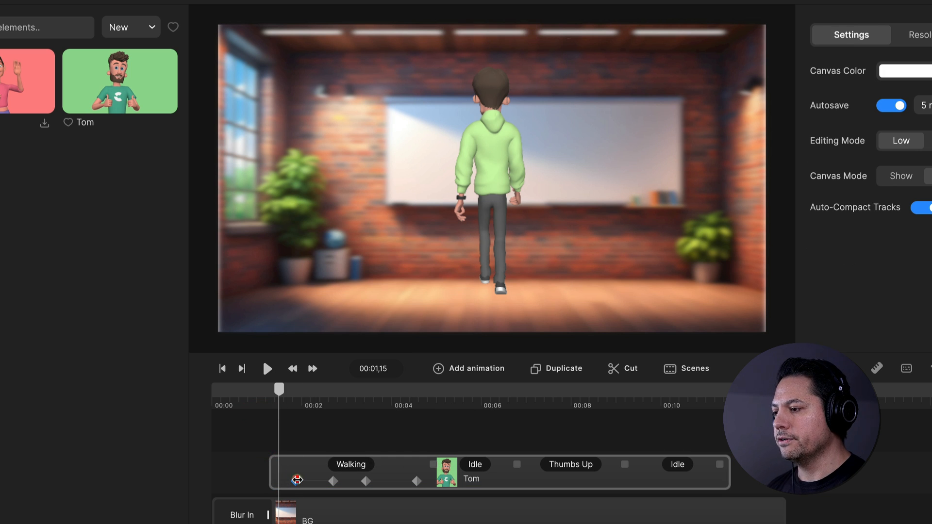
Move the Position and Scale animation's start keyframe to the beginning of the Tom clip and place the character below the canvas, left of centre
{"action": "left_click", "coordinate": [298, 480]}
{"action": "left_click_drag", "start_coordinate": [297, 481], "coordinate": [274, 482]}
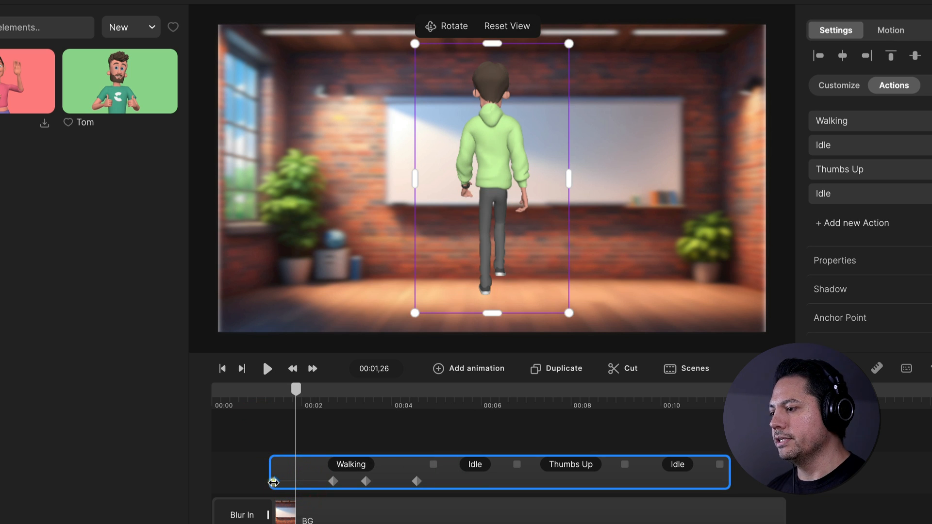
{"action": "left_click", "coordinate": [275, 484]}
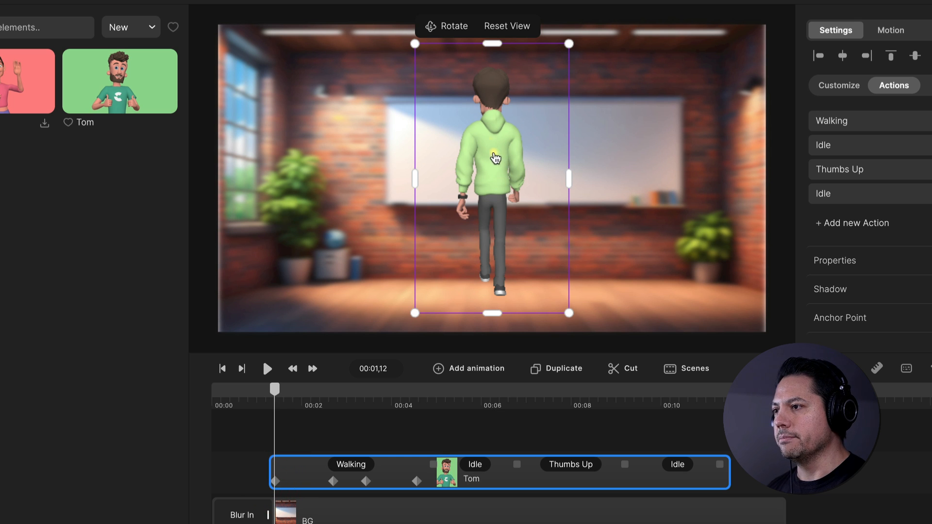
{"action": "left_click_drag", "start_coordinate": [493, 152], "coordinate": [332, 415]}
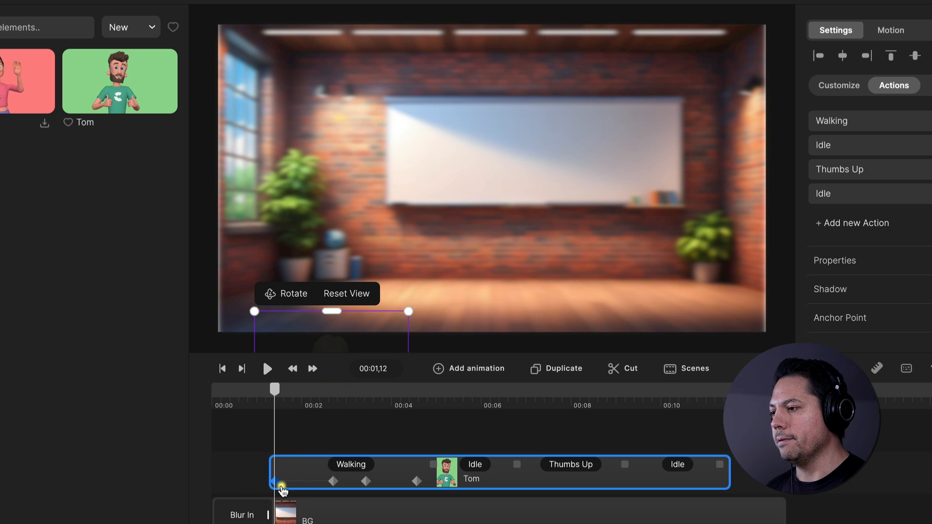
Move the Position and Scale animation's end keyframe to about 00:03,08, then place the character in front of the left plant, slightly enlarged
{"action": "left_click", "coordinate": [334, 481]}
{"action": "left_click_drag", "start_coordinate": [334, 482], "coordinate": [357, 482]}
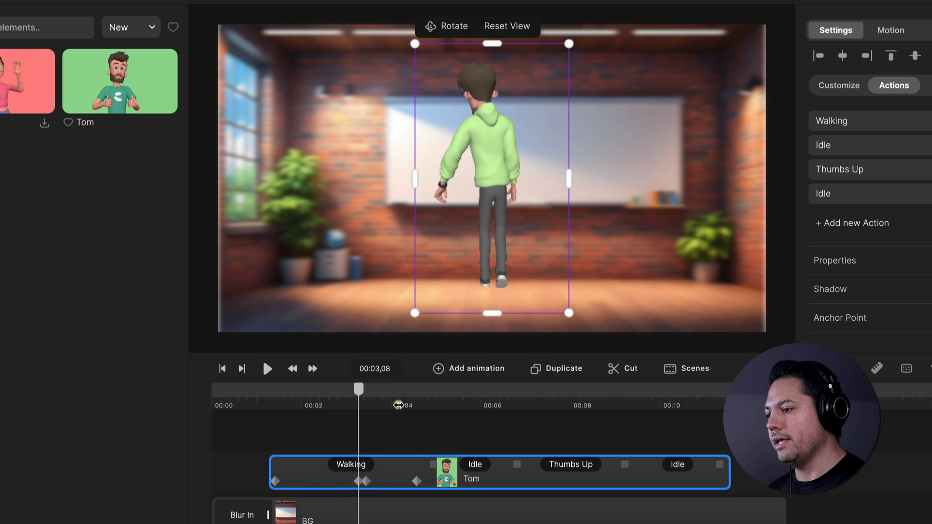
{"action": "left_click", "coordinate": [357, 481]}
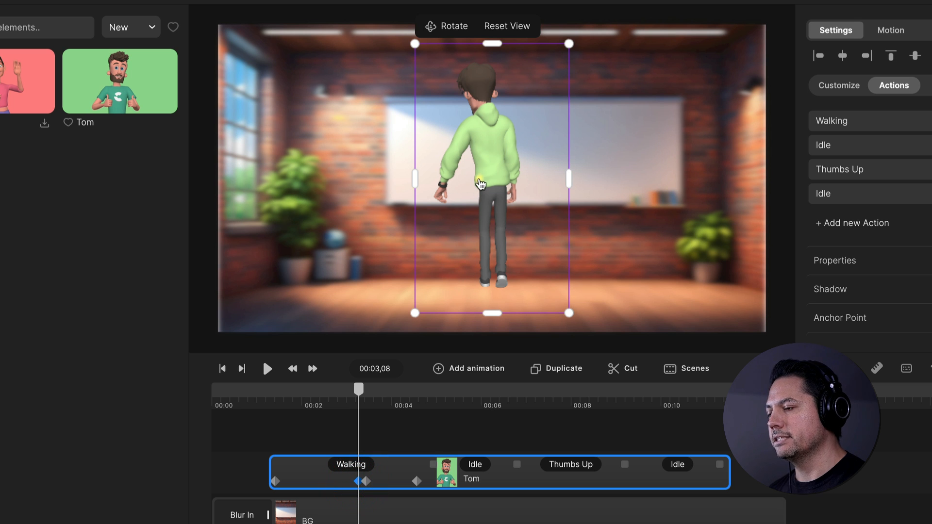
{"action": "left_click_drag", "start_coordinate": [483, 181], "coordinate": [343, 243]}
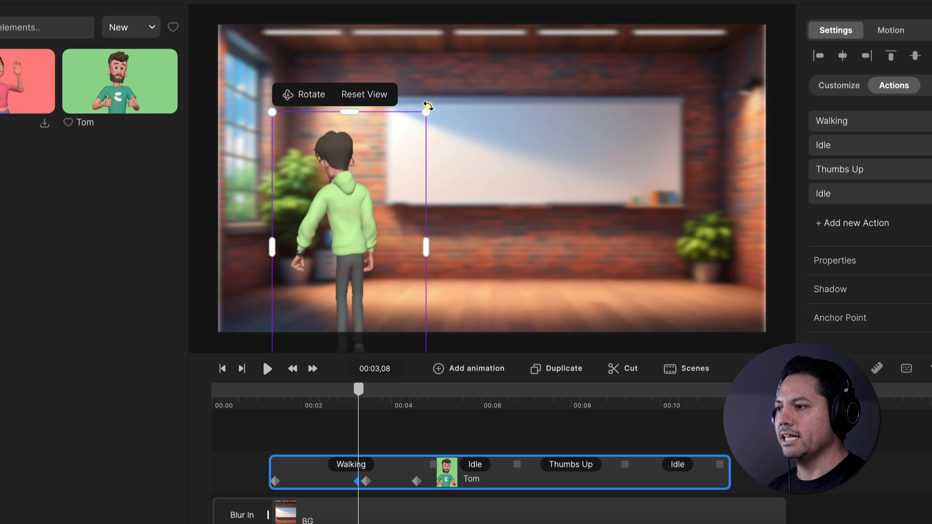
{"action": "left_click_drag", "start_coordinate": [426, 111], "coordinate": [435, 96]}
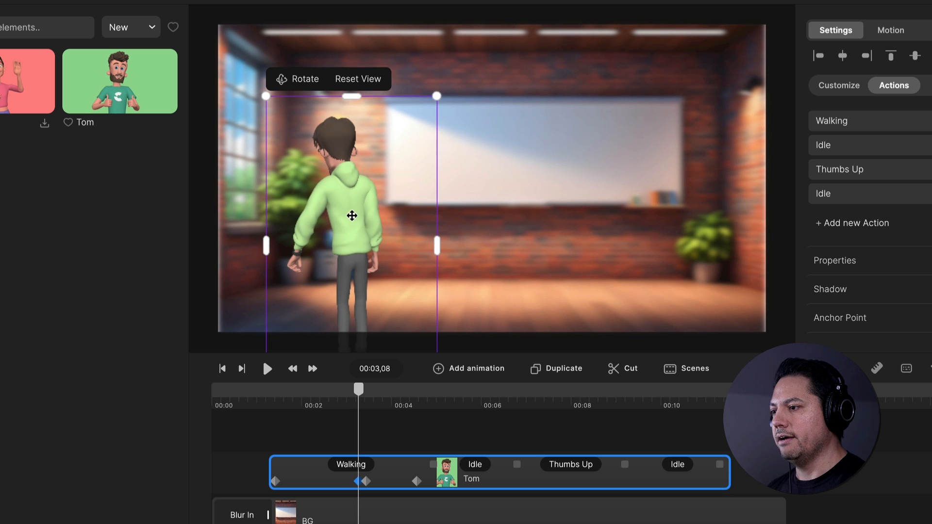
{"action": "left_click_drag", "start_coordinate": [354, 216], "coordinate": [354, 214]}
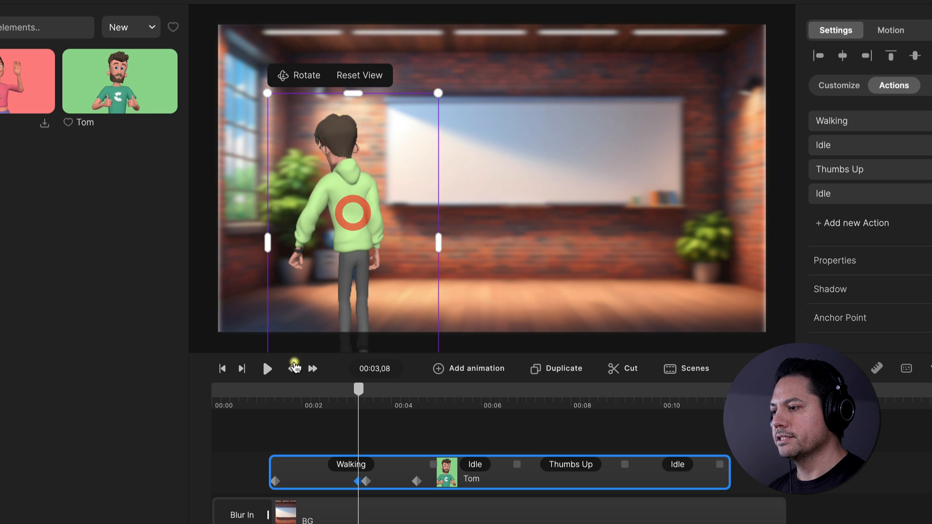
Play the scene from about 00:01,06 to check the character's walk-in, turn and thumbs up
{"action": "left_click", "coordinate": [264, 398]}
{"action": "key", "text": "space"}
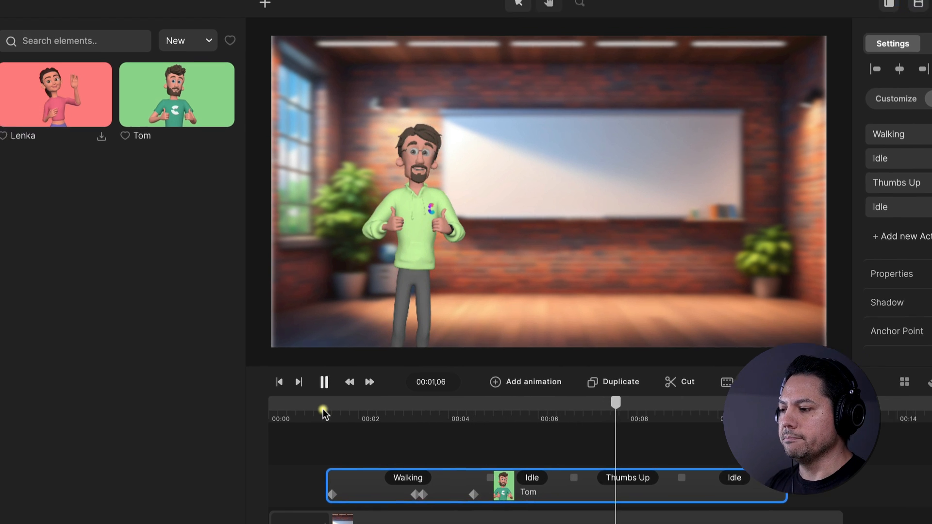
{"action": "key", "text": "space"}
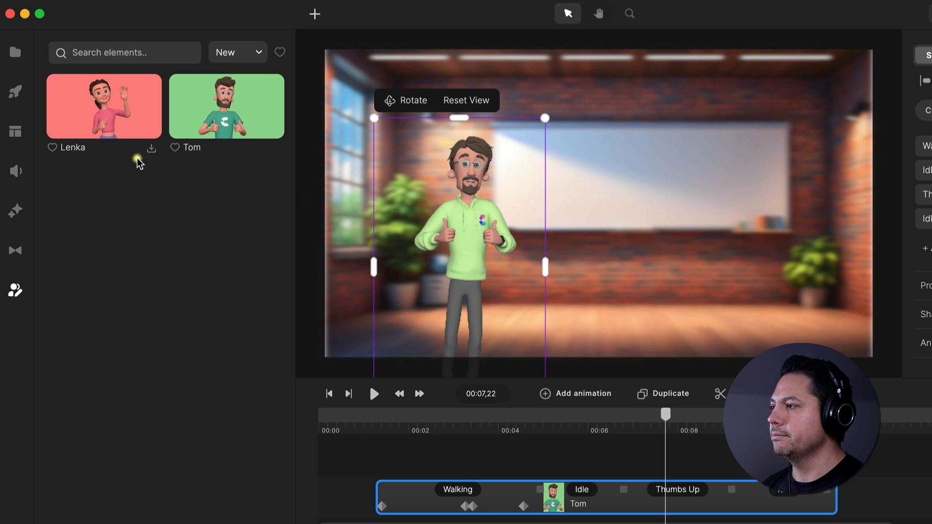
Add the Text to Speech audio from the project media above the Tom clip and trim its end to about 00:05
{"action": "left_click", "coordinate": [15, 51]}
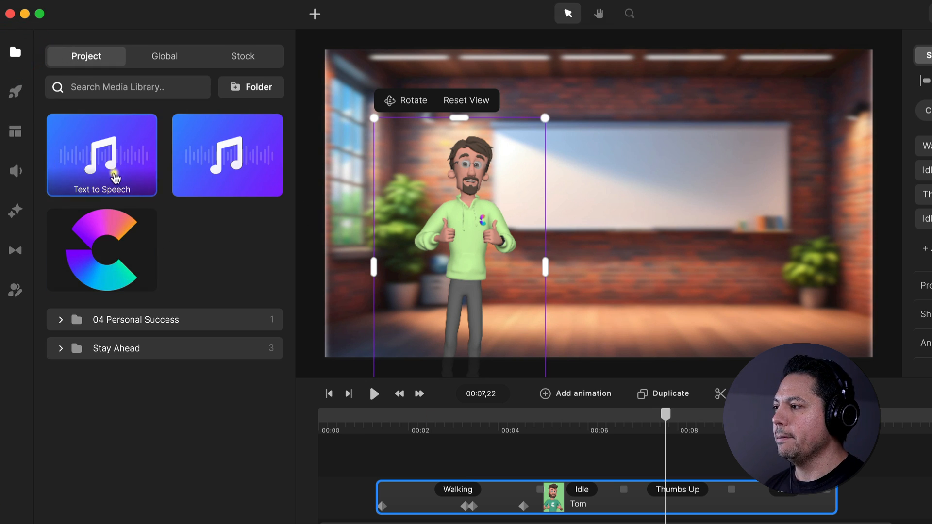
{"action": "left_click_drag", "start_coordinate": [97, 155], "coordinate": [489, 447]}
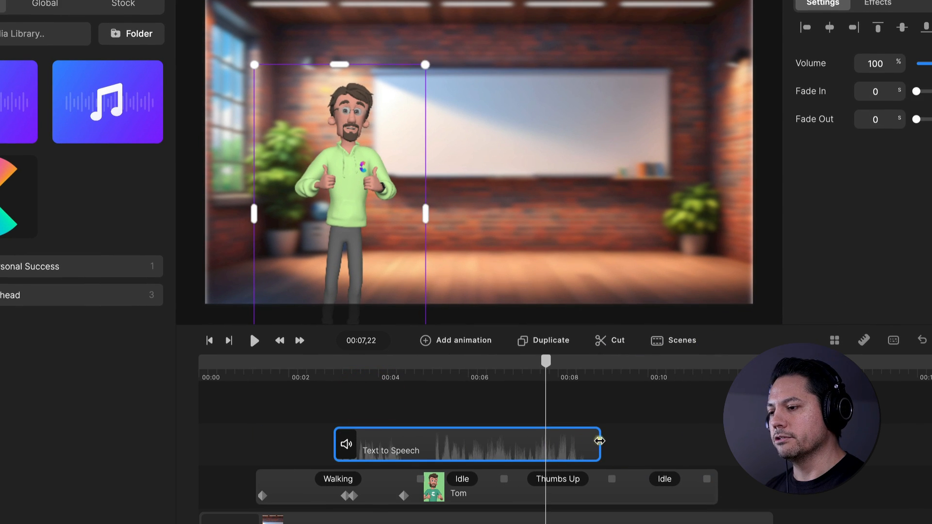
{"action": "left_click_drag", "start_coordinate": [600, 441], "coordinate": [432, 451]}
Find where Tom finishes turning to the camera, at about 00:04,18, and move the Text to Speech clip to start around there
{"action": "left_click", "coordinate": [291, 362]}
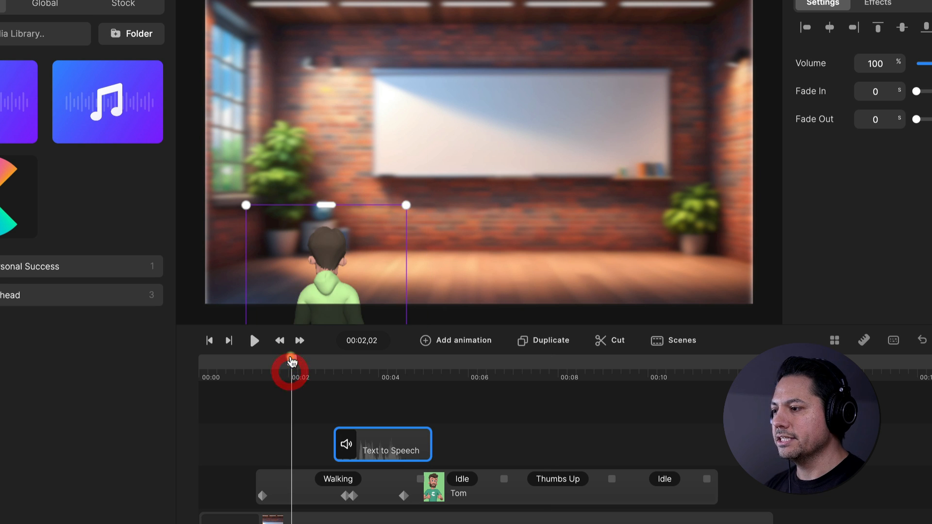
{"action": "left_click_drag", "start_coordinate": [291, 362], "coordinate": [405, 362]}
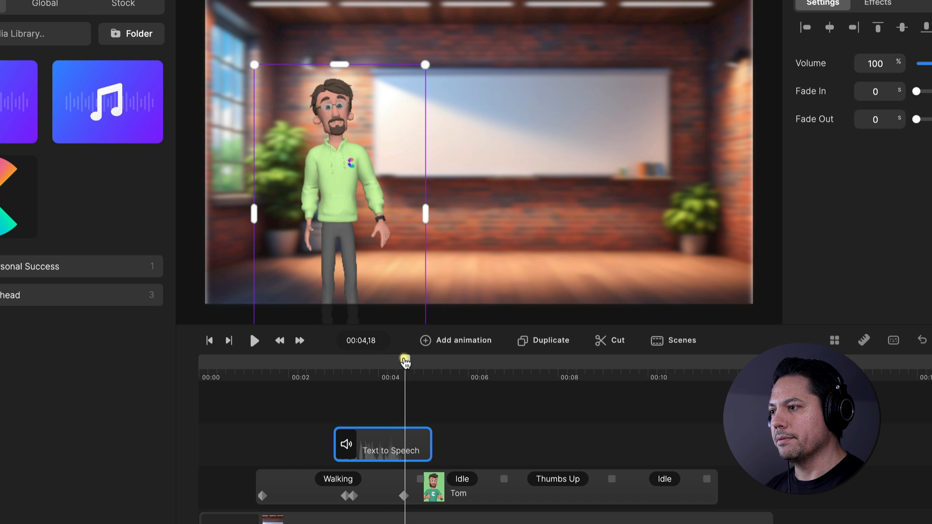
{"action": "left_click_drag", "start_coordinate": [359, 444], "coordinate": [424, 444]}
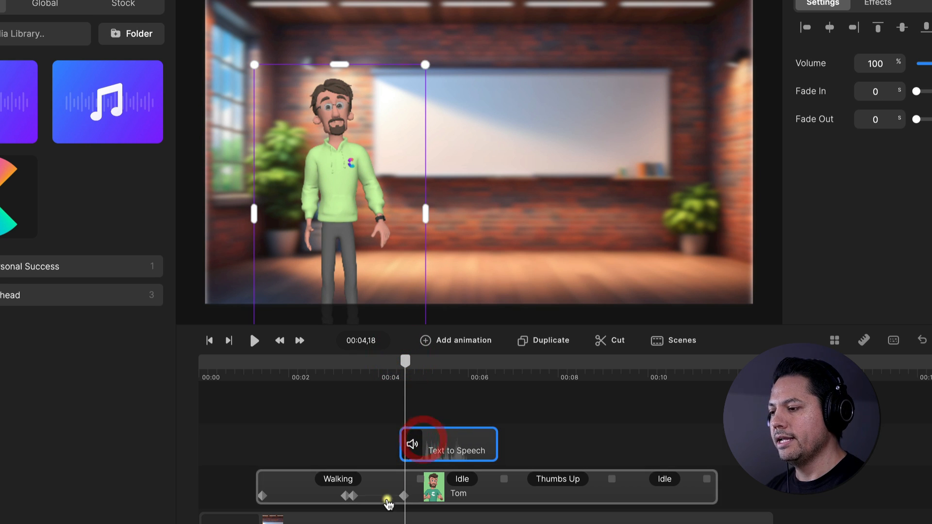
Lip-sync the Text to Speech clip with Tom and play the scene from about 00:01,13 to check it
{"action": "left_click", "coordinate": [435, 495]}
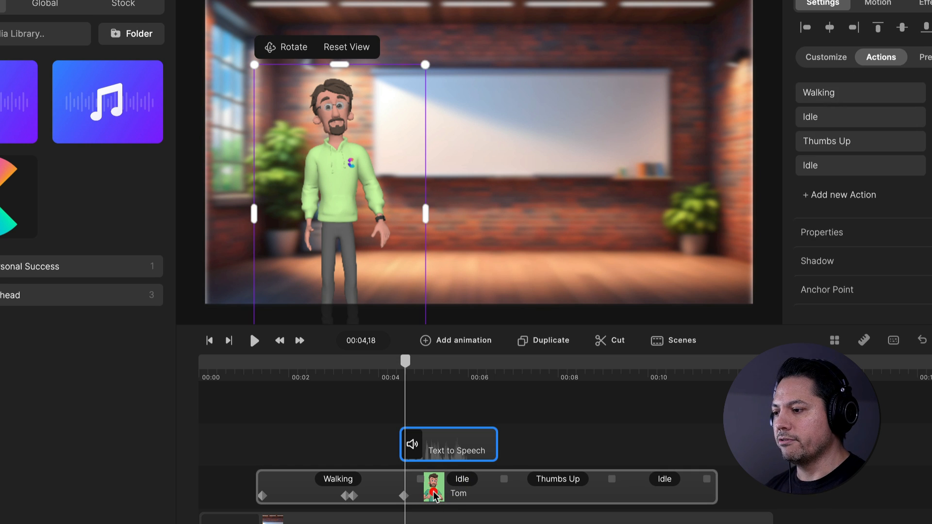
{"action": "left_click", "coordinate": [435, 450]}
{"action": "right_click", "coordinate": [437, 450]}
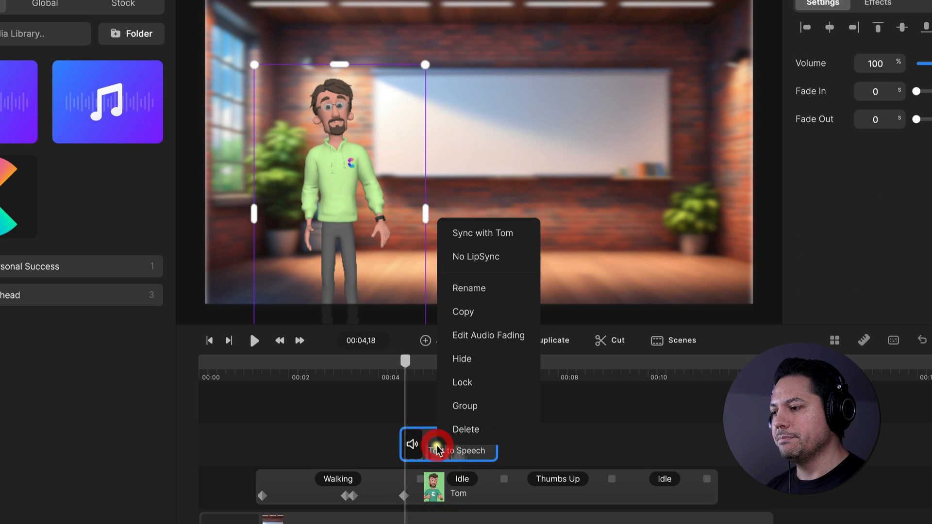
{"action": "left_click", "coordinate": [480, 237]}
{"action": "left_click", "coordinate": [478, 233]}
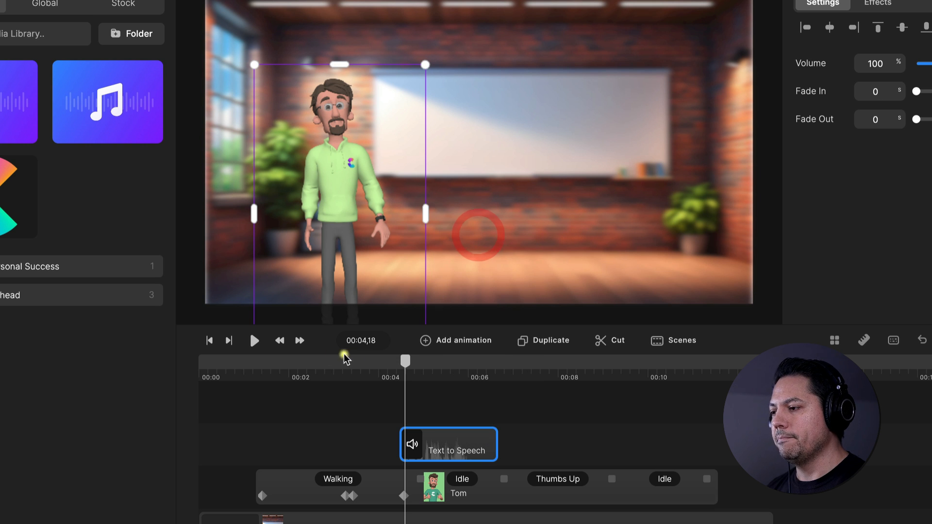
{"action": "left_click", "coordinate": [262, 376]}
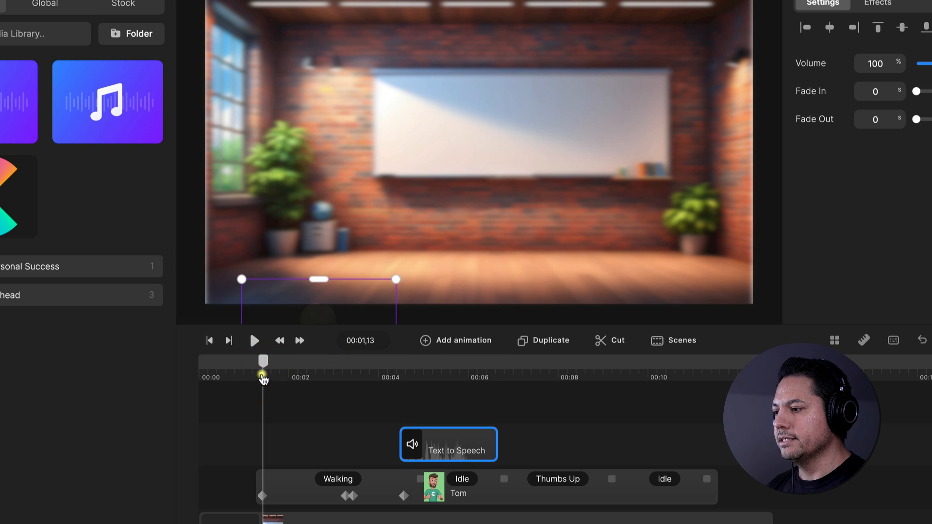
{"action": "key", "text": "space"}
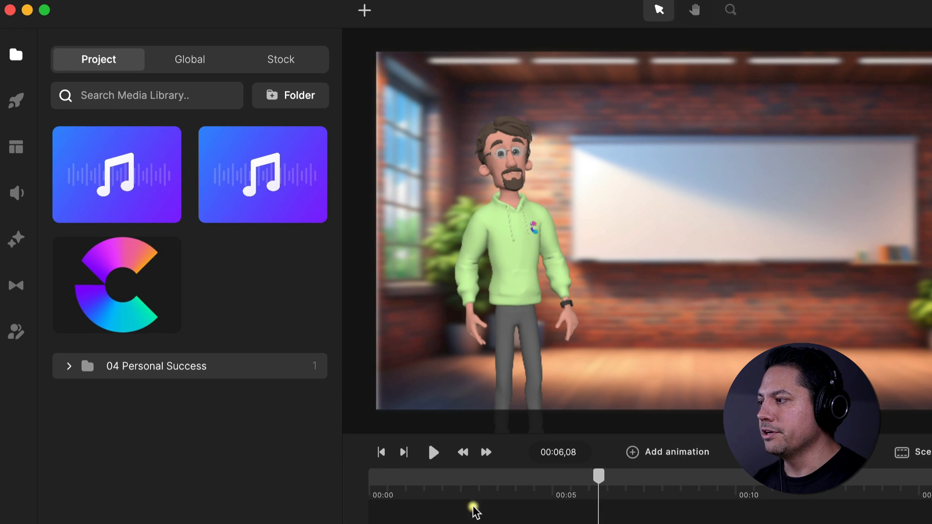
Add a second Tom character at 00:06,08 and apply the preset with the cap, glasses and blue sweater
{"action": "left_click", "coordinate": [14, 331]}
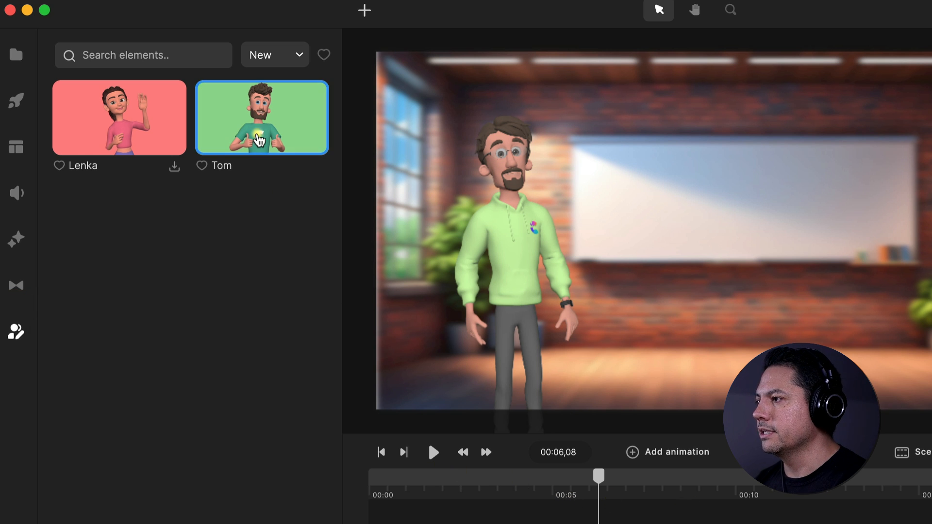
{"action": "left_click_drag", "start_coordinate": [261, 146], "coordinate": [366, 501]}
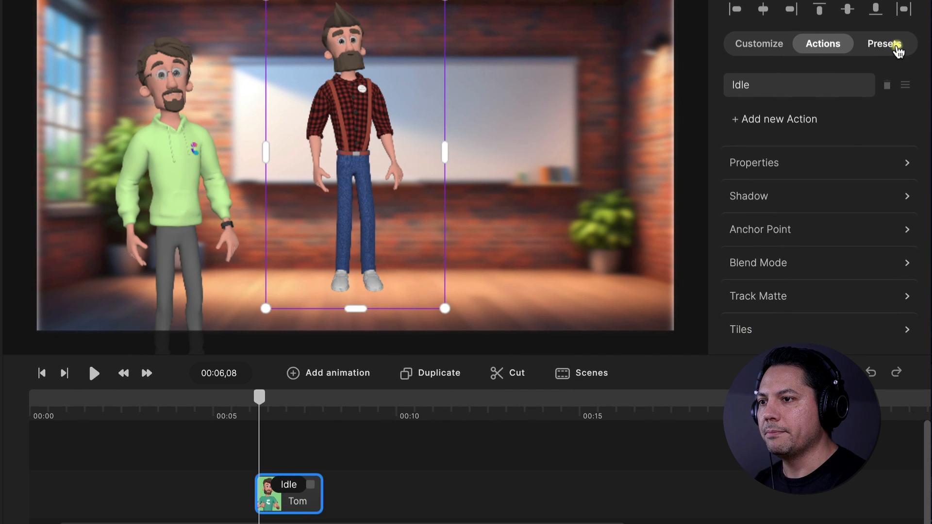
{"action": "left_click", "coordinate": [894, 45]}
{"action": "scroll", "coordinate": [825, 194], "scroll_direction": "down", "scroll_amount": 5}
{"action": "left_click", "coordinate": [834, 245]}
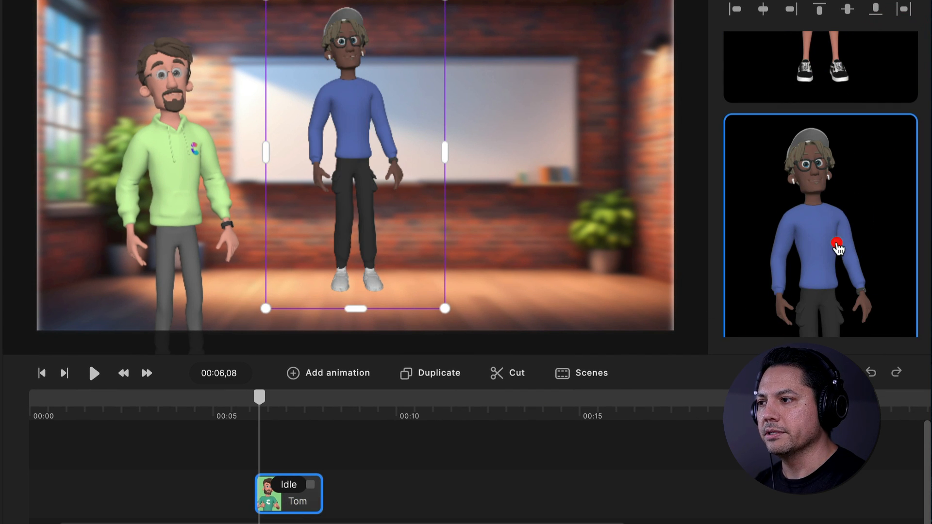
Rename the second character's clip to Alex and move the character to the right side of the room
{"action": "right_click", "coordinate": [278, 509]}
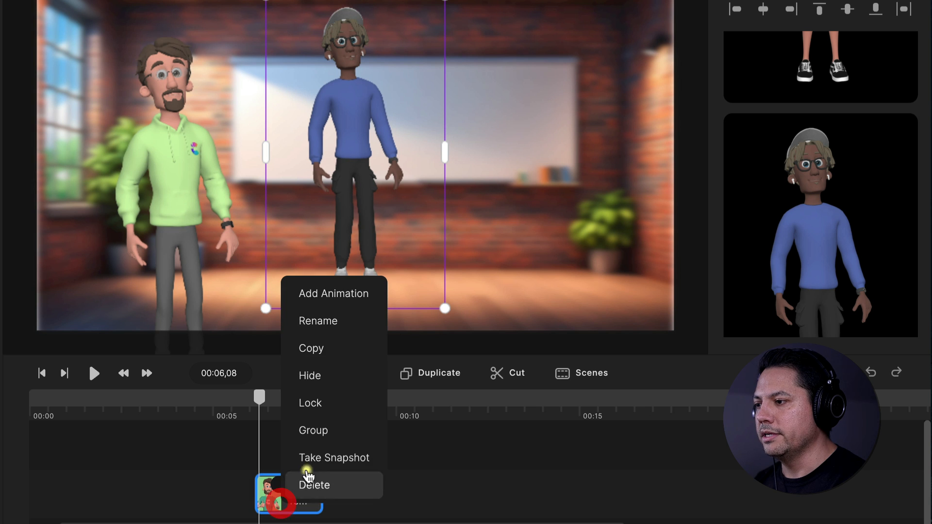
{"action": "left_click", "coordinate": [340, 324]}
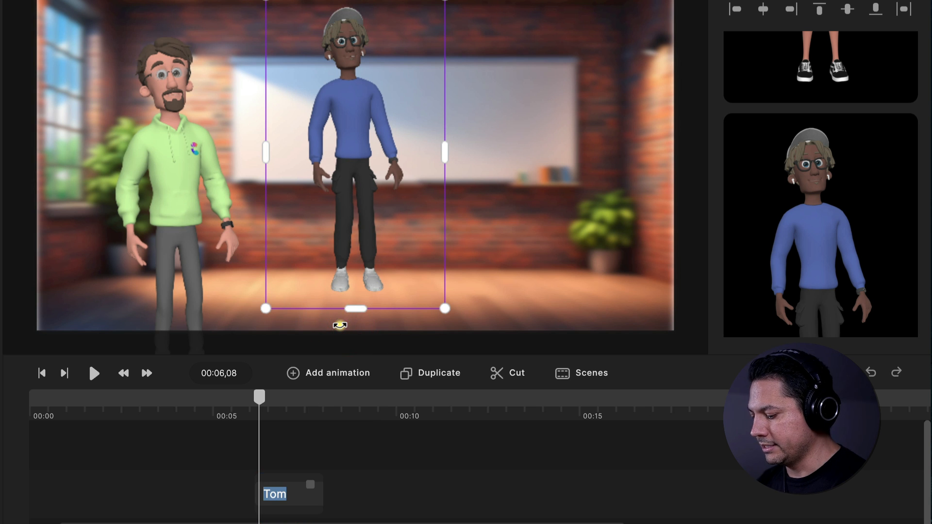
{"action": "key", "text": "Return"}
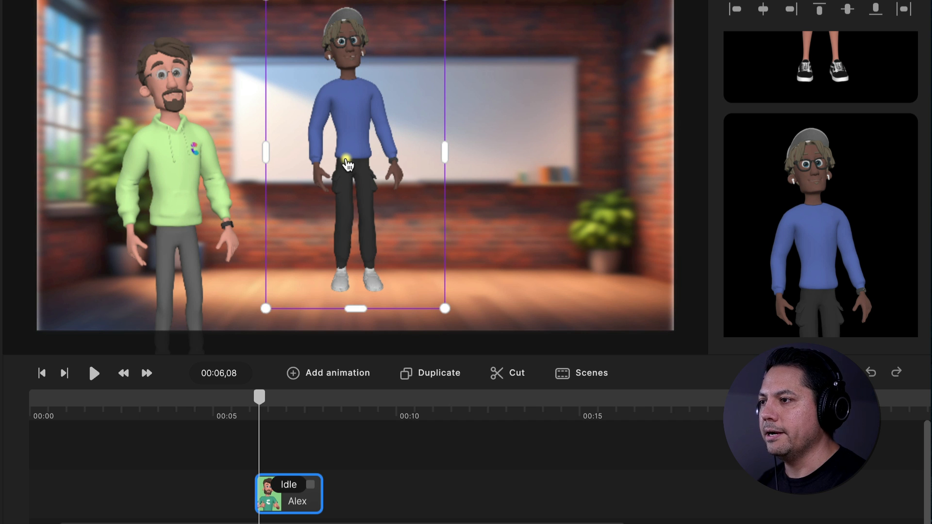
{"action": "left_click_drag", "start_coordinate": [348, 165], "coordinate": [560, 194]}
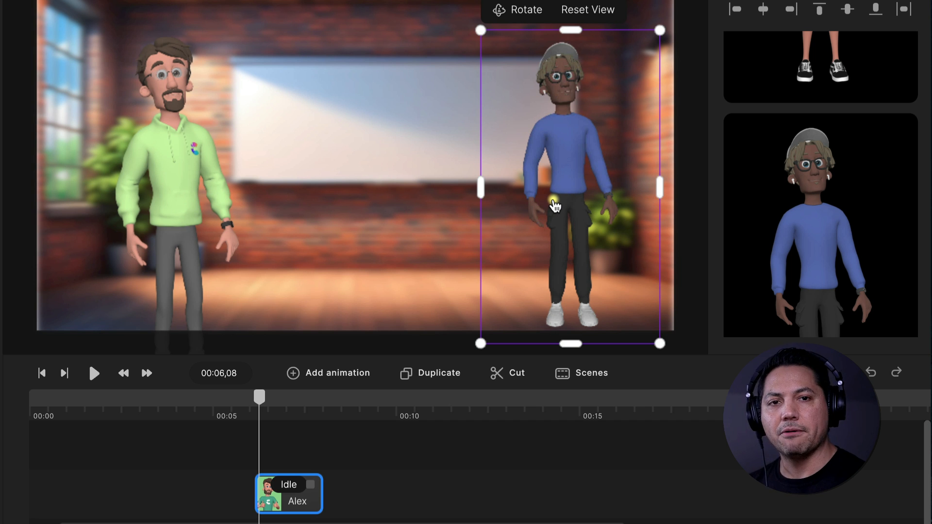
Enlarge Alex slightly and lower the character on the right side of the room until the feet fall below the canvas edge
{"action": "left_click_drag", "start_coordinate": [569, 205], "coordinate": [562, 229]}
{"action": "mouse_move", "coordinate": [477, 60]}
{"action": "left_mouse_down"}
{"action": "mouse_move", "coordinate": [470, 48]}
{"action": "mouse_move", "coordinate": [479, 68]}
{"action": "mouse_move", "coordinate": [475, 60]}
{"action": "left_mouse_up"}
{"action": "left_click_drag", "start_coordinate": [558, 168], "coordinate": [554, 155]}
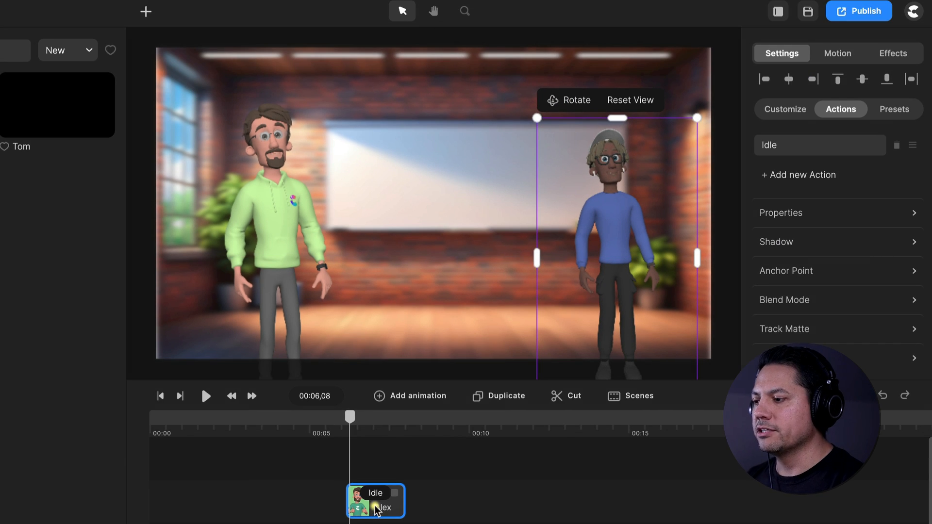
Add a Pointing Left action after Alex's Idle action
{"action": "left_click", "coordinate": [294, 493]}
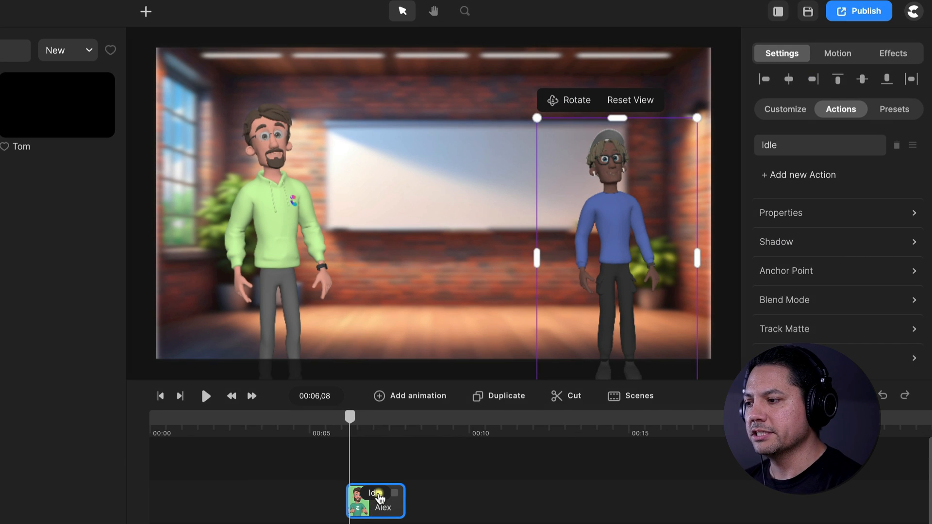
{"action": "left_click", "coordinate": [788, 176]}
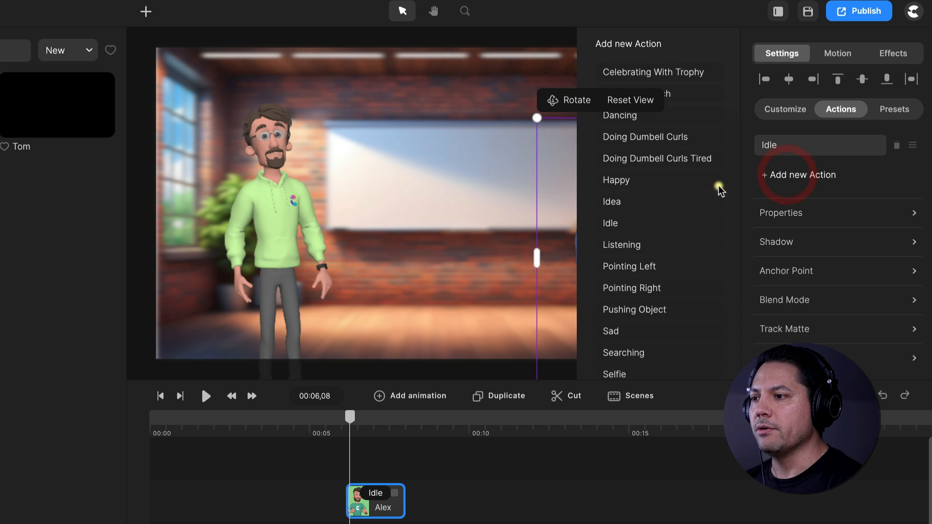
{"action": "scroll", "coordinate": [658, 252], "scroll_direction": "down", "scroll_amount": 6}
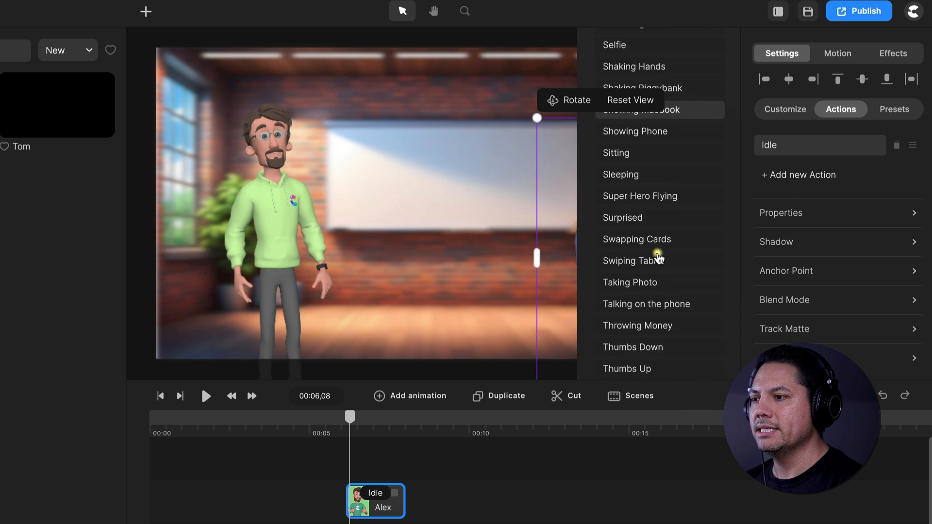
{"action": "scroll", "coordinate": [658, 258], "scroll_direction": "down", "scroll_amount": 4}
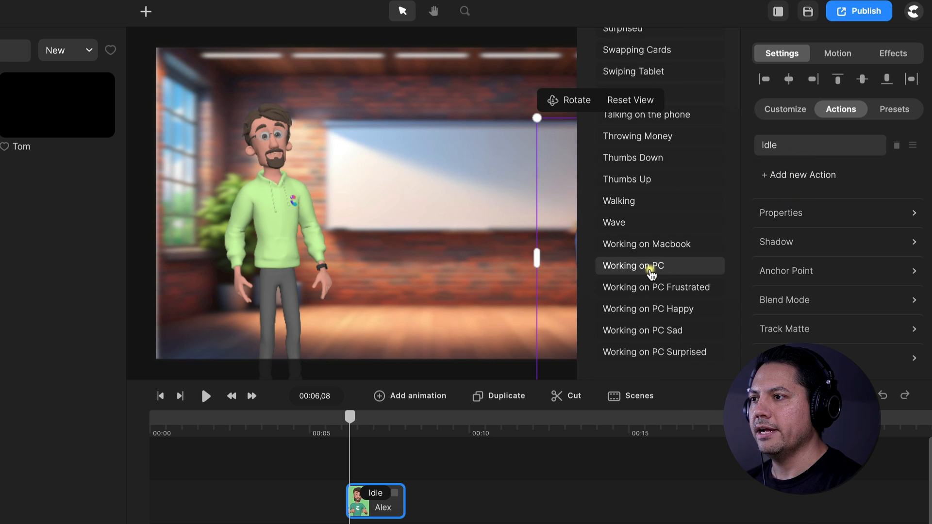
{"action": "scroll", "coordinate": [653, 233], "scroll_direction": "up", "scroll_amount": 7}
{"action": "left_click", "coordinate": [631, 58]}
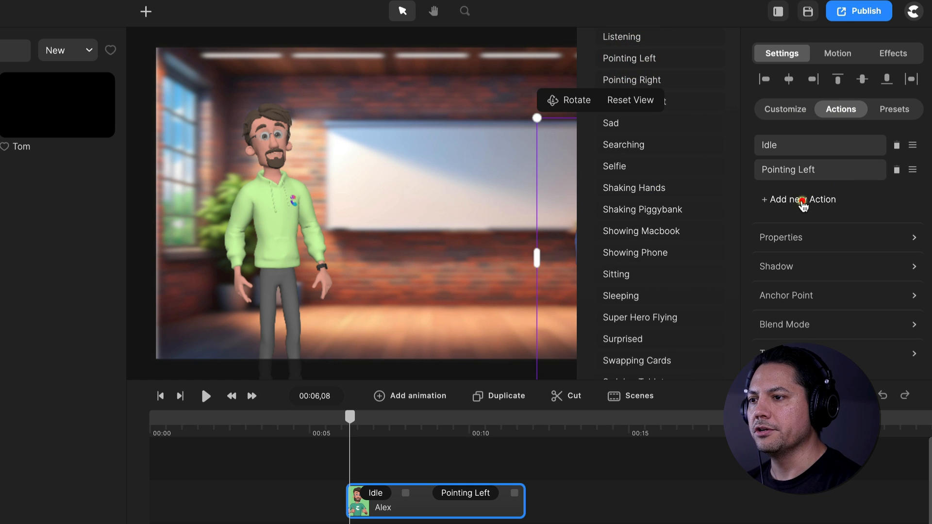
Add a second Idle action after Alex's Pointing Left and lengthen it until the clip ends at about 00:16
{"action": "left_click", "coordinate": [803, 201]}
{"action": "scroll", "coordinate": [609, 245], "scroll_direction": "down", "scroll_amount": 5}
{"action": "scroll", "coordinate": [610, 250], "scroll_direction": "up", "scroll_amount": 8}
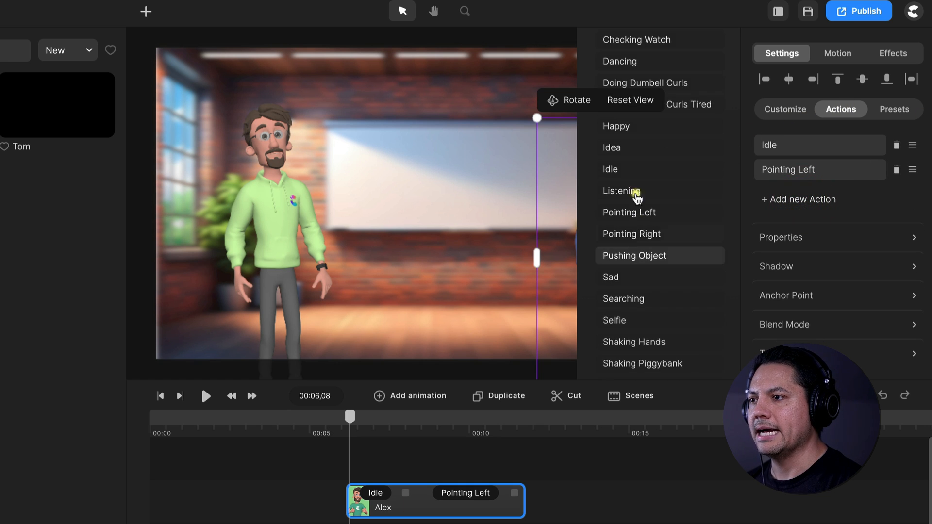
{"action": "left_click", "coordinate": [629, 169]}
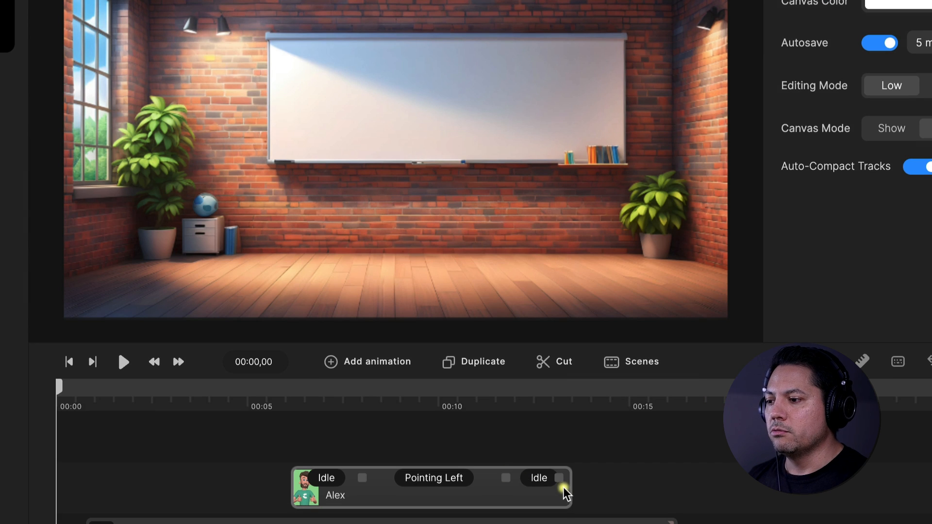
{"action": "left_click_drag", "start_coordinate": [560, 479], "coordinate": [665, 480]}
{"action": "left_click", "coordinate": [599, 493]}
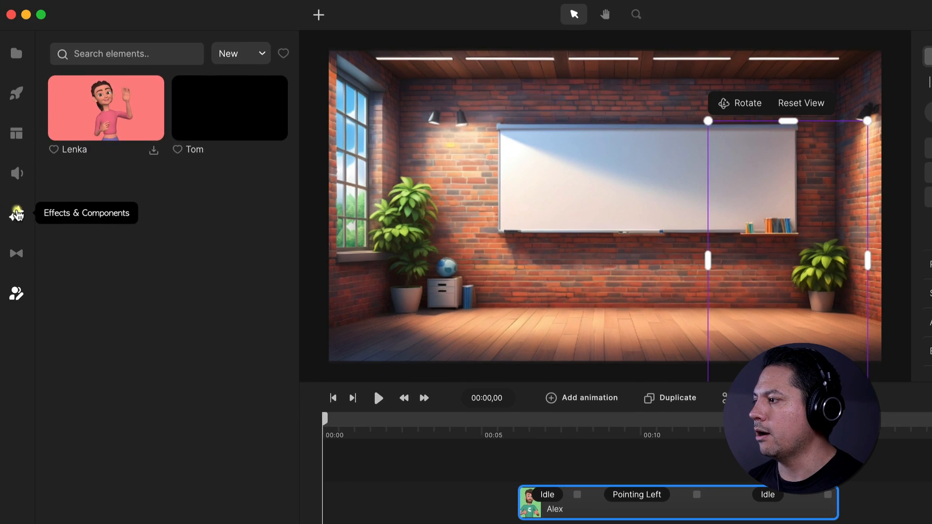
Add the Camera component to the scene and create a camera animation near the start of its track
{"action": "left_click", "coordinate": [17, 214]}
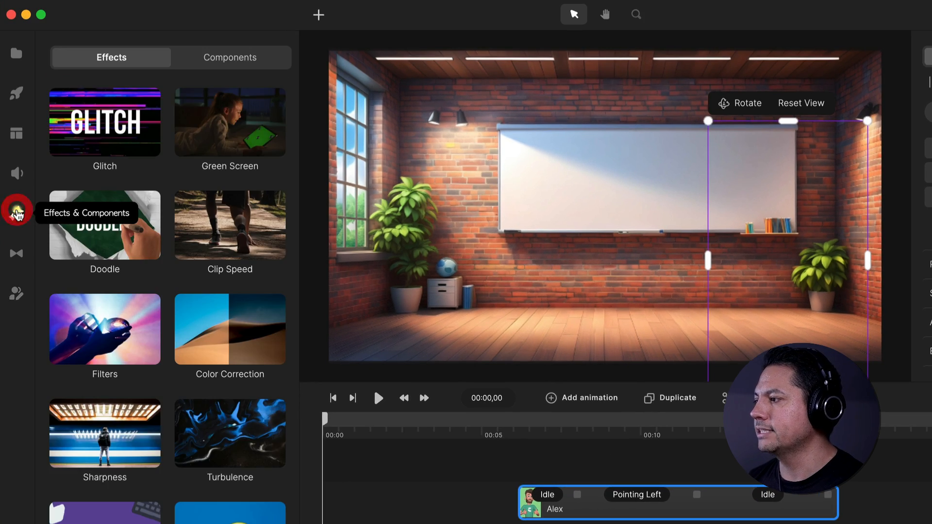
{"action": "left_click", "coordinate": [256, 56]}
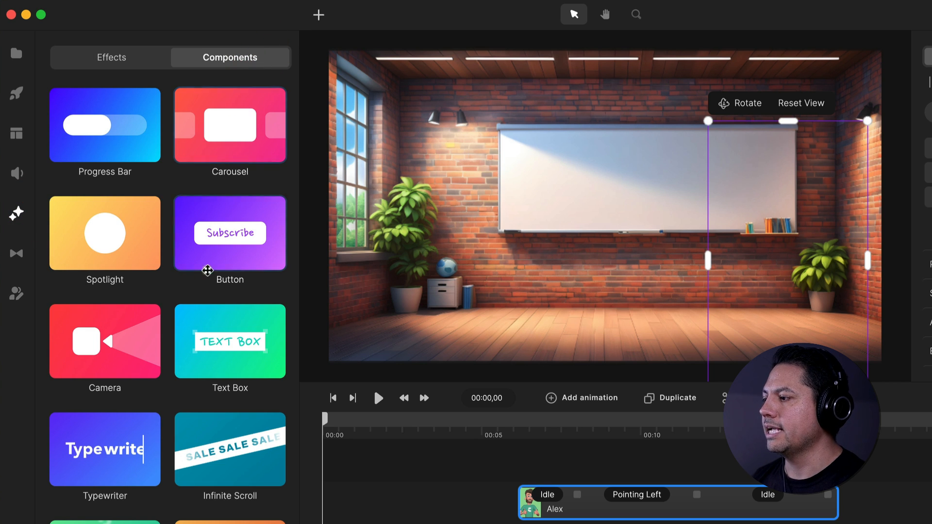
{"action": "left_click_drag", "start_coordinate": [101, 342], "coordinate": [509, 235]}
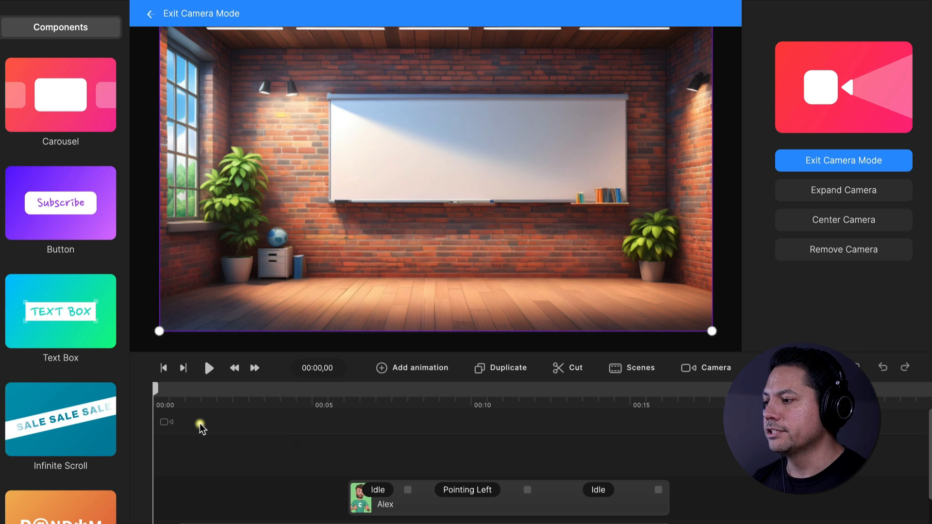
{"action": "right_click", "coordinate": [196, 424]}
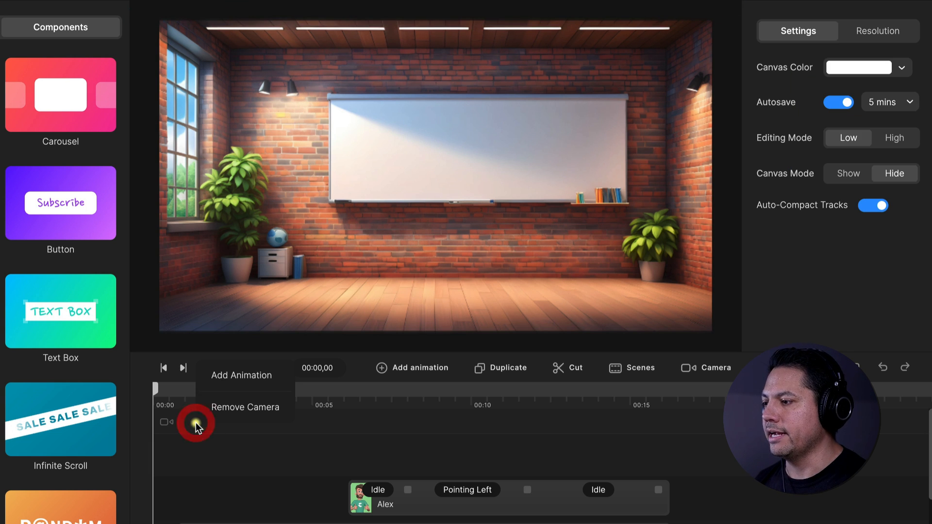
{"action": "left_click", "coordinate": [229, 386]}
{"action": "left_click", "coordinate": [232, 423]}
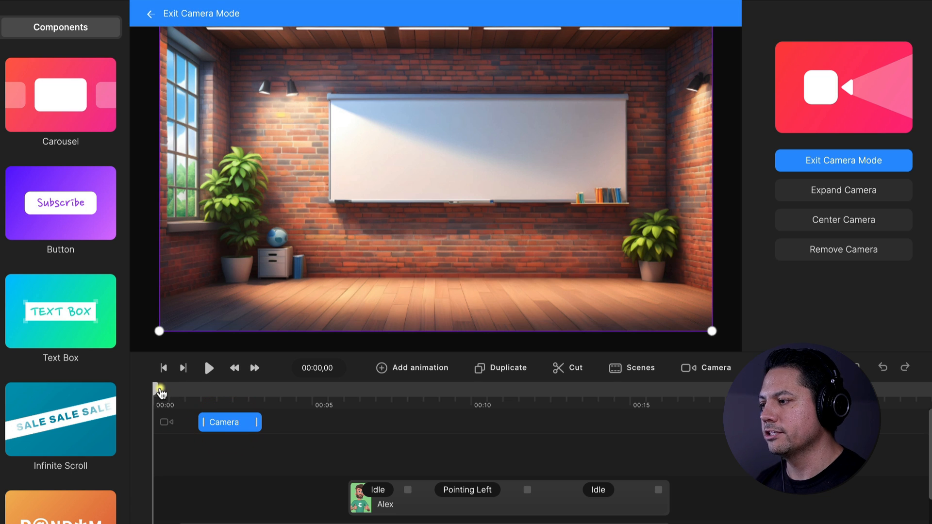
Try shifting the camera animation earlier on its track, and move it back to about its original start
{"action": "left_click_drag", "start_coordinate": [158, 388], "coordinate": [279, 396]}
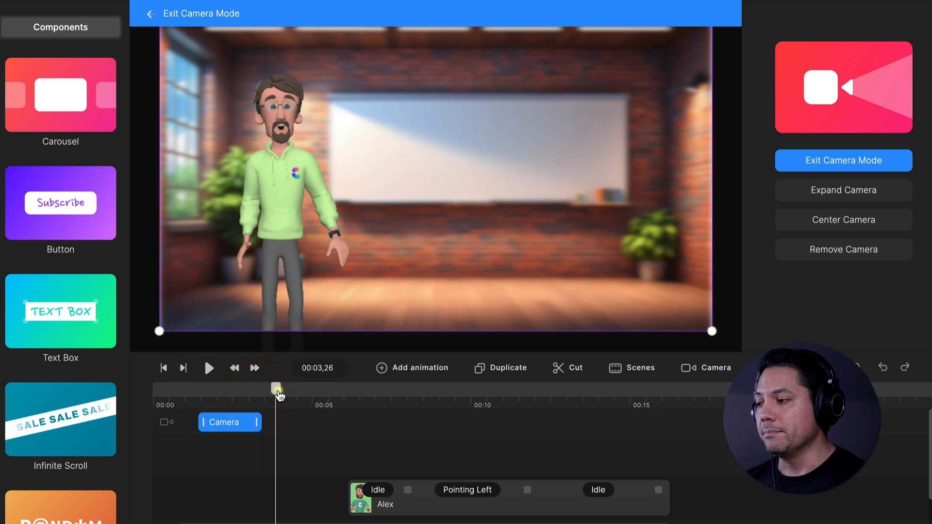
{"action": "left_click_drag", "start_coordinate": [235, 424], "coordinate": [212, 423]}
{"action": "left_click", "coordinate": [171, 406]}
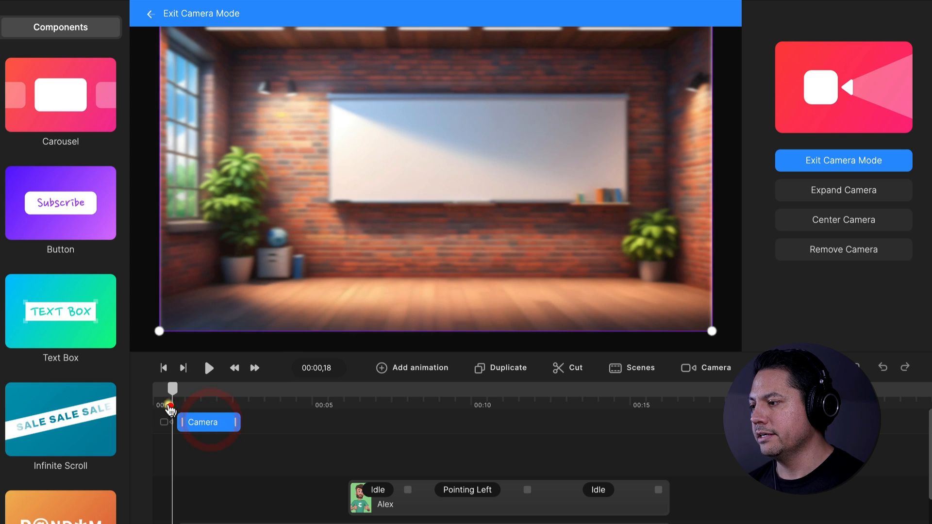
{"action": "left_click_drag", "start_coordinate": [172, 393], "coordinate": [221, 396]}
{"action": "left_click_drag", "start_coordinate": [223, 427], "coordinate": [230, 424]}
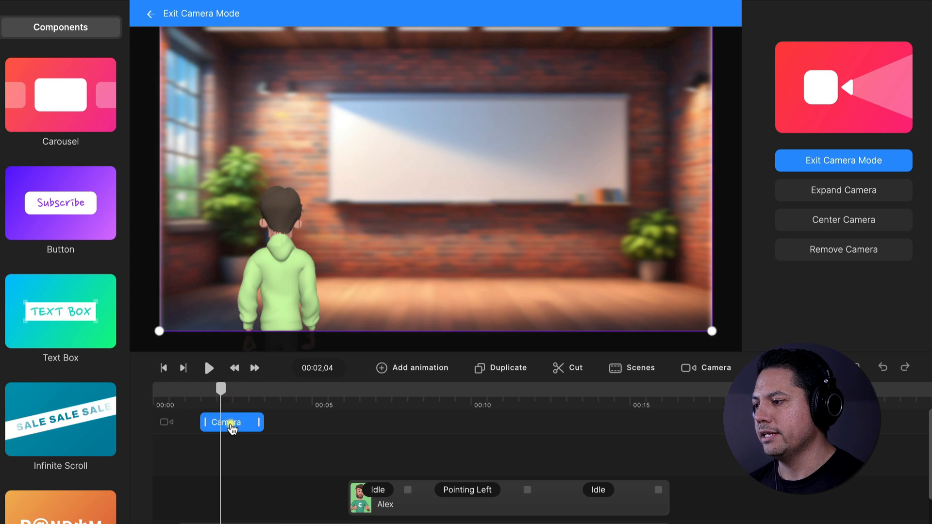
At 00:03,26, shrink the camera frame, tilt it slightly counterclockwise and place it around Tom's head and upper body
{"action": "left_click_drag", "start_coordinate": [221, 391], "coordinate": [276, 401]}
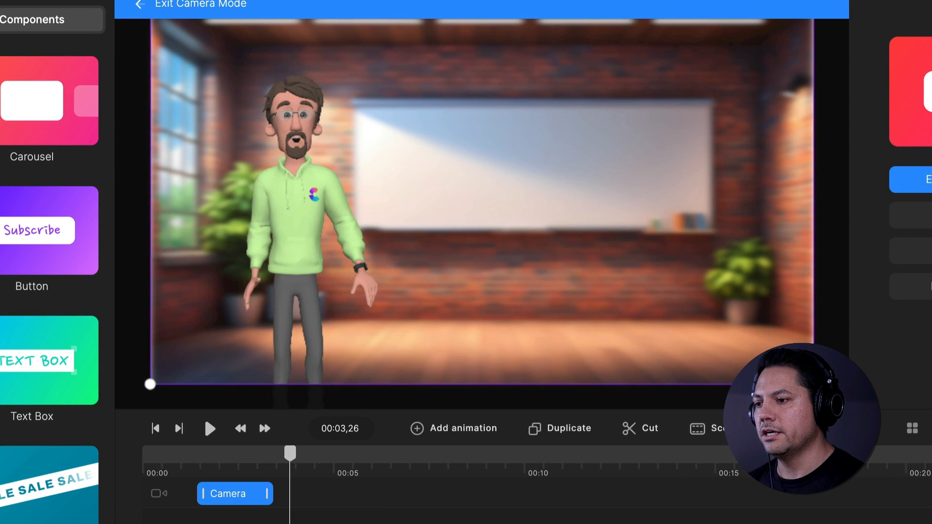
{"action": "left_click_drag", "start_coordinate": [813, 384], "coordinate": [552, 215]}
{"action": "left_click_drag", "start_coordinate": [311, 123], "coordinate": [328, 152]}
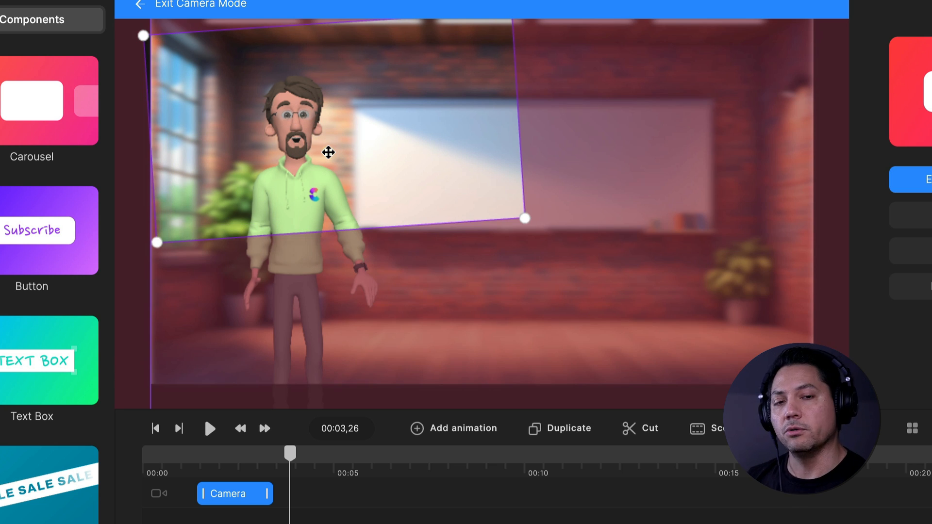
{"action": "left_click_drag", "start_coordinate": [328, 153], "coordinate": [389, 176]}
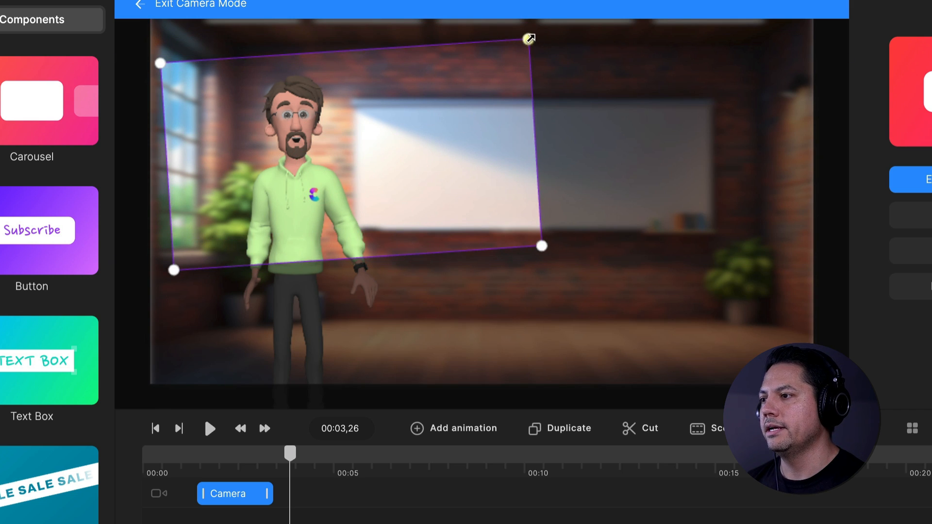
{"action": "left_click_drag", "start_coordinate": [527, 38], "coordinate": [453, 61]}
{"action": "left_click_drag", "start_coordinate": [401, 154], "coordinate": [388, 142]}
Play the scene from the beginning to about 00:05,16 to check the camera's zoom onto Tom
{"action": "left_click_drag", "start_coordinate": [290, 453], "coordinate": [125, 468]}
{"action": "key", "text": "space"}
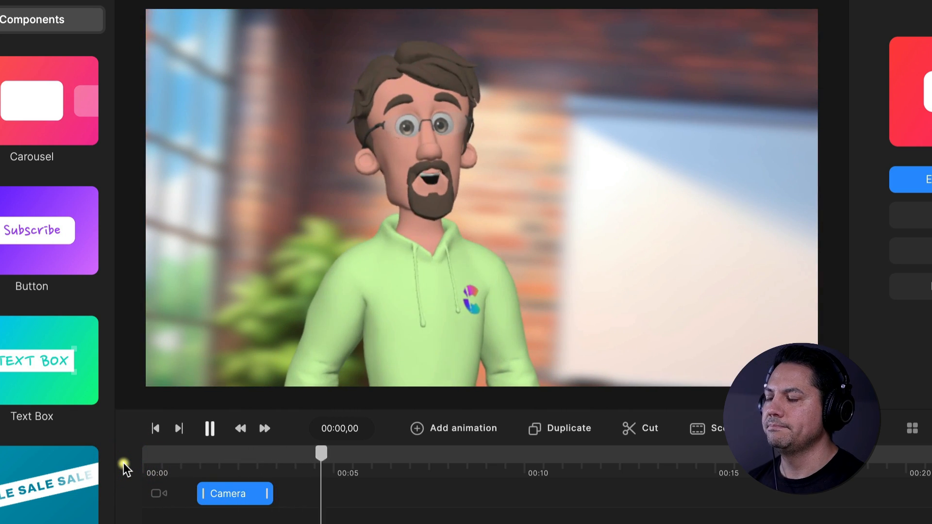
{"action": "key", "text": "space"}
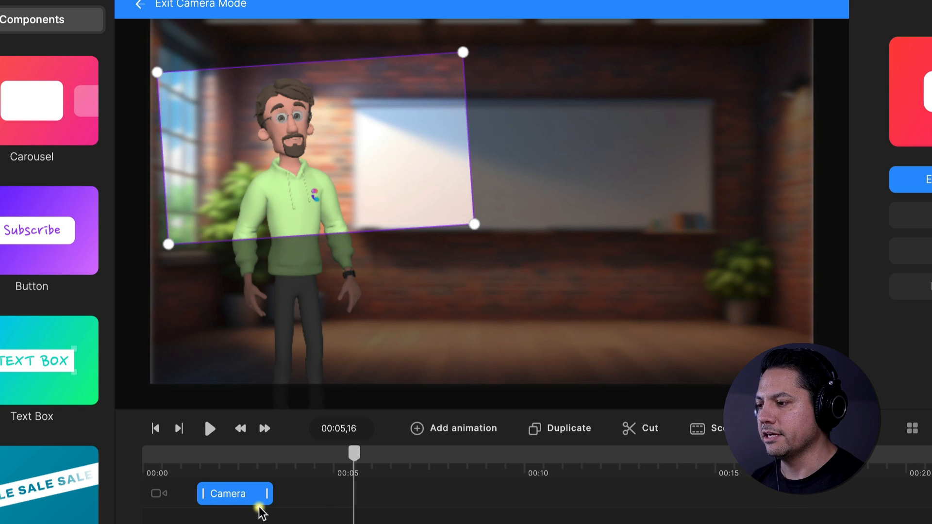
Move Alex's clip earlier so that it starts just before 00:05
{"action": "scroll", "coordinate": [357, 516], "scroll_direction": "right", "scroll_amount": 1}
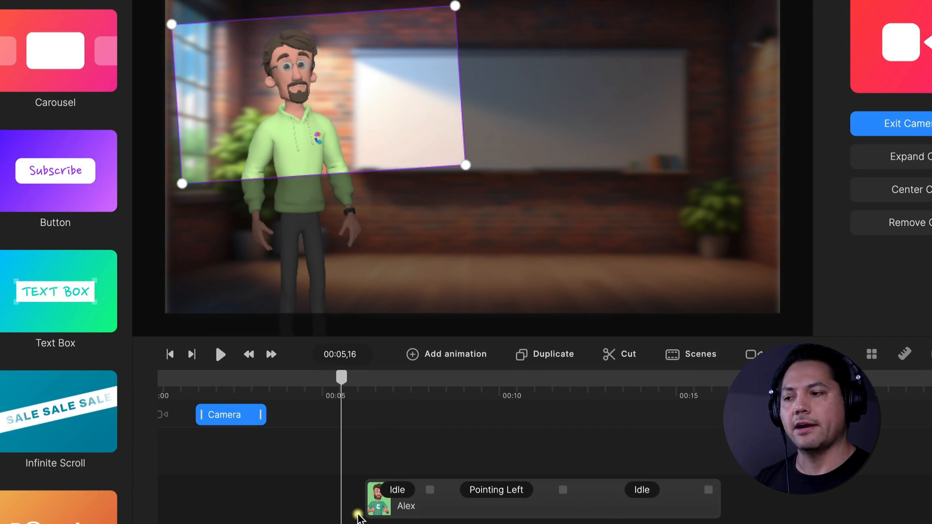
{"action": "left_click", "coordinate": [471, 509]}
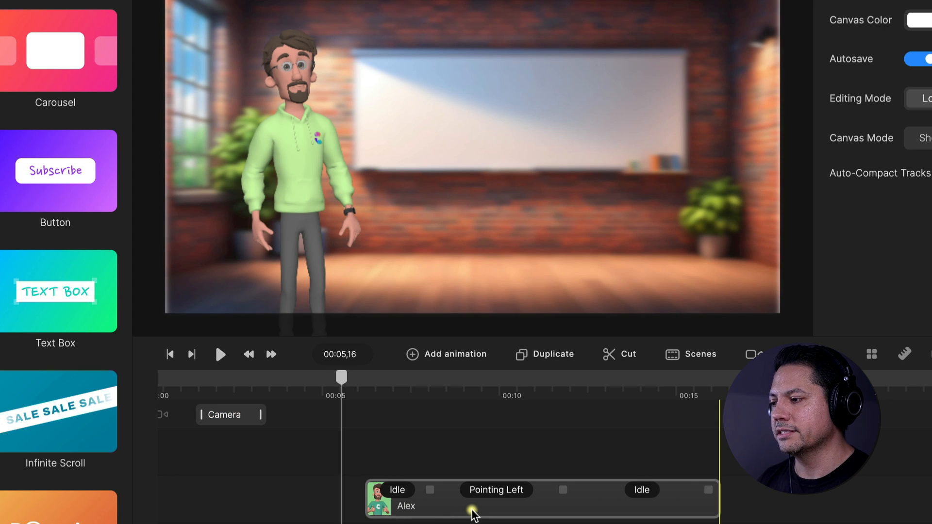
{"action": "left_click_drag", "start_coordinate": [500, 510], "coordinate": [470, 504]}
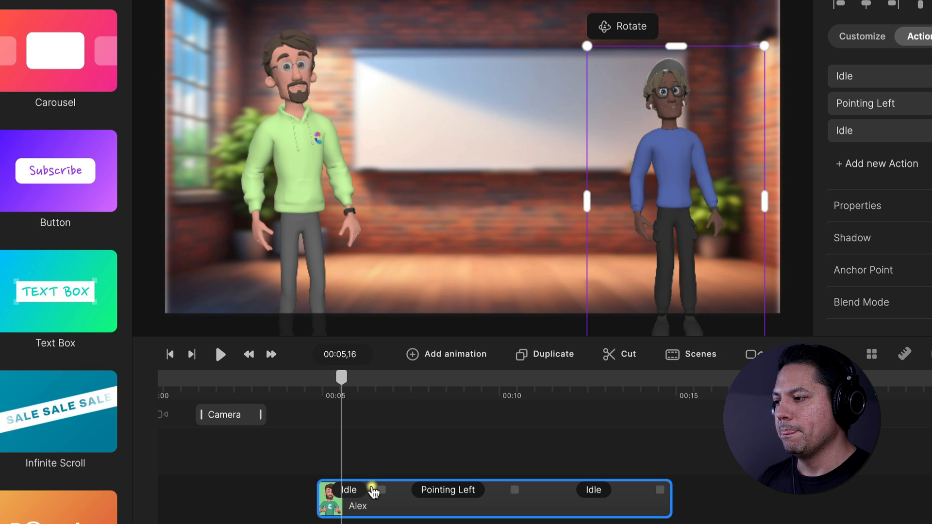
Add a second camera animation just after 00:05,01 and select it
{"action": "left_click", "coordinate": [315, 379]}
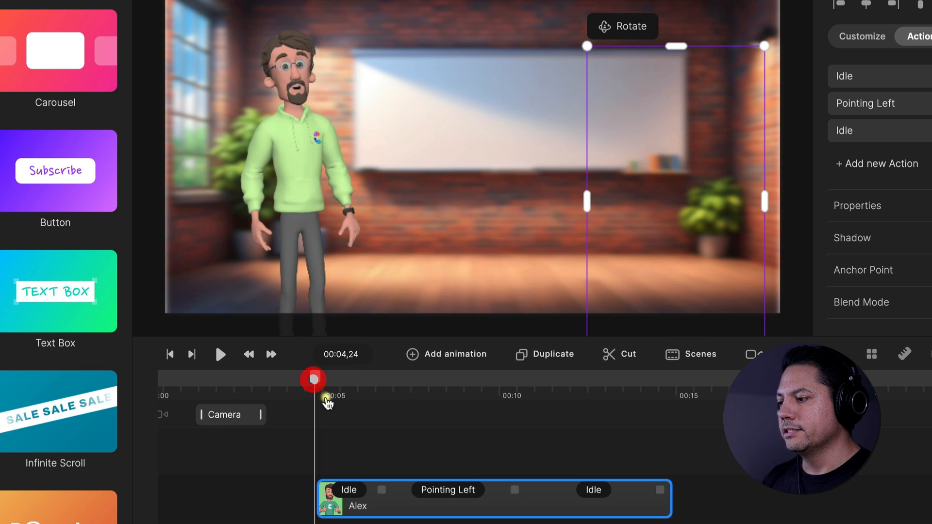
{"action": "left_click_drag", "start_coordinate": [315, 377], "coordinate": [324, 379]}
{"action": "right_click", "coordinate": [324, 378]}
{"action": "left_click", "coordinate": [357, 359]}
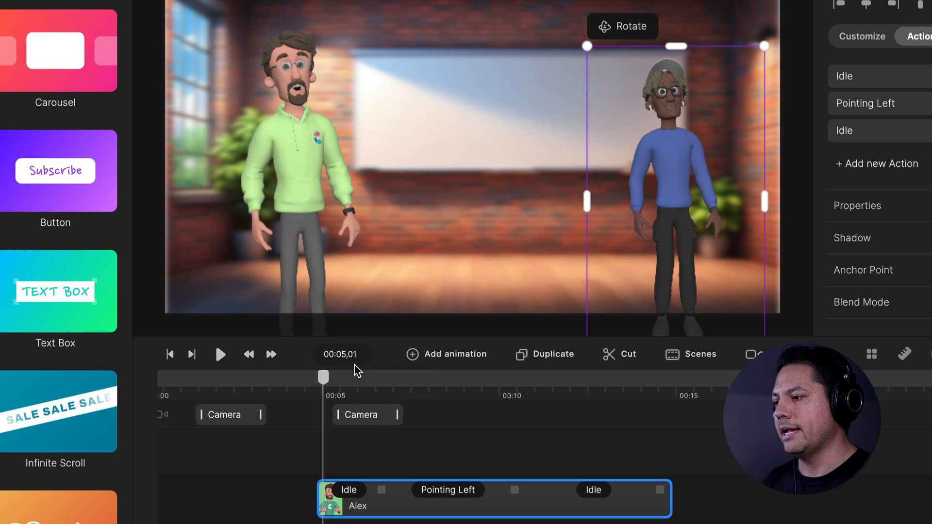
{"action": "left_click", "coordinate": [359, 415]}
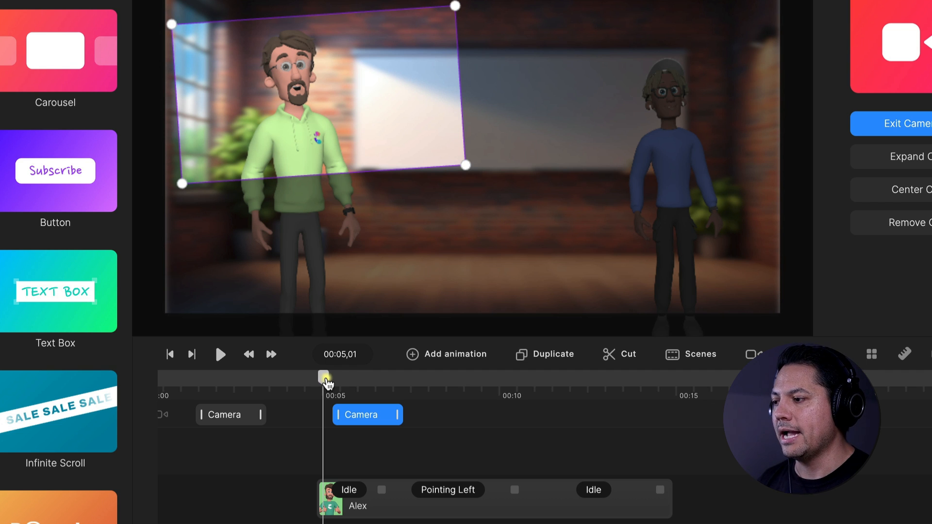
At 00:07,18, tilt the camera frame slightly clockwise, shrink it and move it over Alex's head and pointing arms
{"action": "left_click_drag", "start_coordinate": [323, 386], "coordinate": [414, 381]}
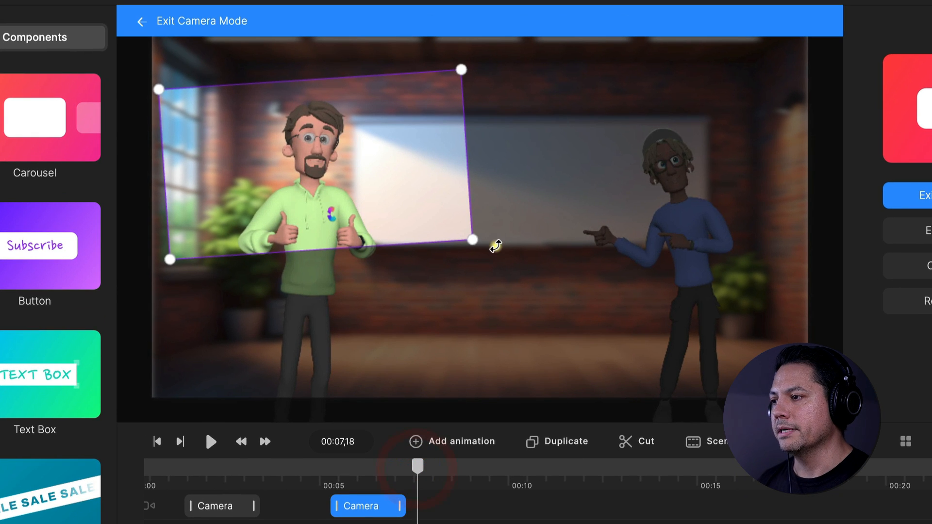
{"action": "left_click_drag", "start_coordinate": [495, 246], "coordinate": [482, 270]}
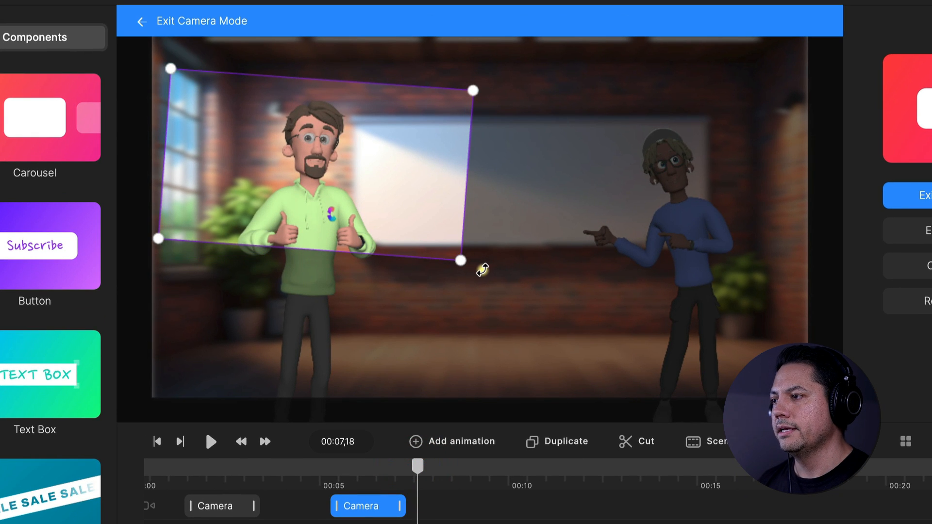
{"action": "left_click_drag", "start_coordinate": [281, 179], "coordinate": [604, 202]}
{"action": "left_click_drag", "start_coordinate": [484, 267], "coordinate": [551, 250]}
{"action": "left_click_drag", "start_coordinate": [689, 194], "coordinate": [684, 213]}
{"action": "left_click_drag", "start_coordinate": [538, 258], "coordinate": [579, 251]}
{"action": "left_click", "coordinate": [460, 349]}
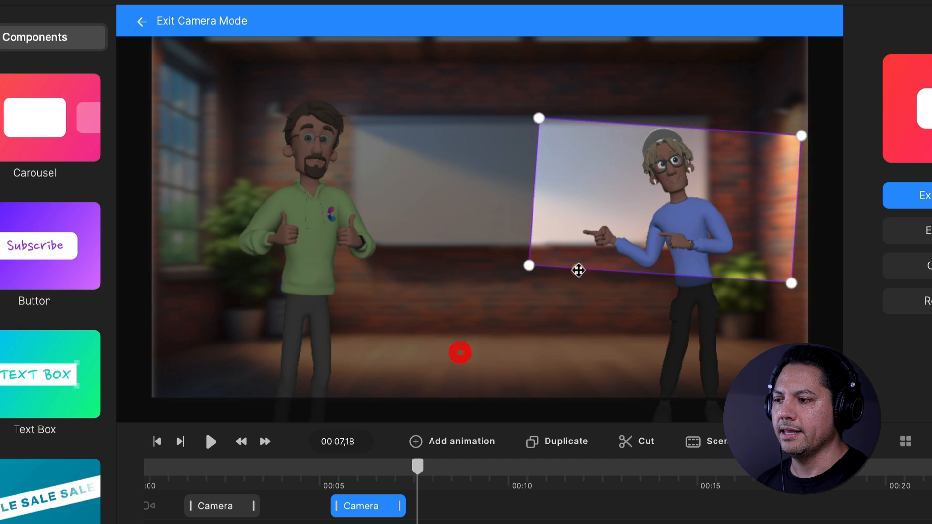
Play the scene from 00:03,15 to check the camera's move from Tom to Alex
{"action": "left_click", "coordinate": [325, 478]}
{"action": "left_click", "coordinate": [314, 469]}
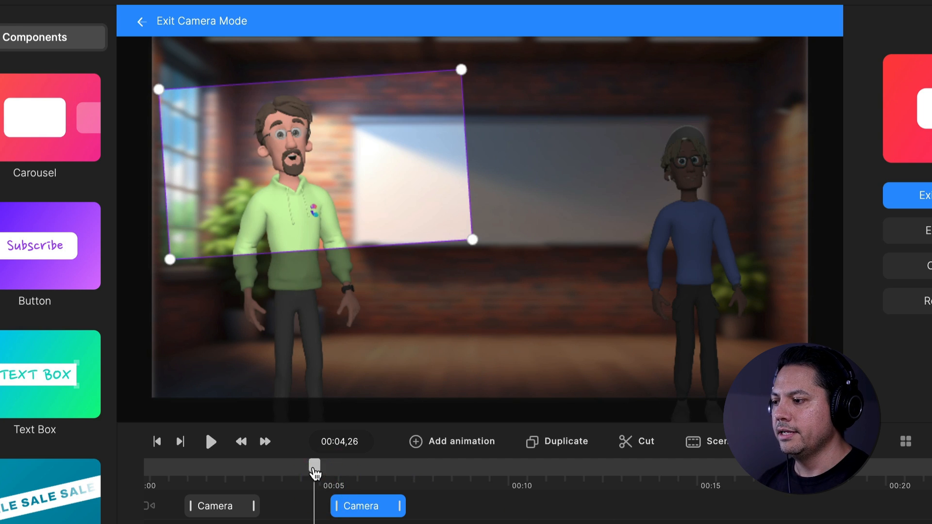
{"action": "left_click", "coordinate": [263, 468]}
{"action": "key", "text": "space"}
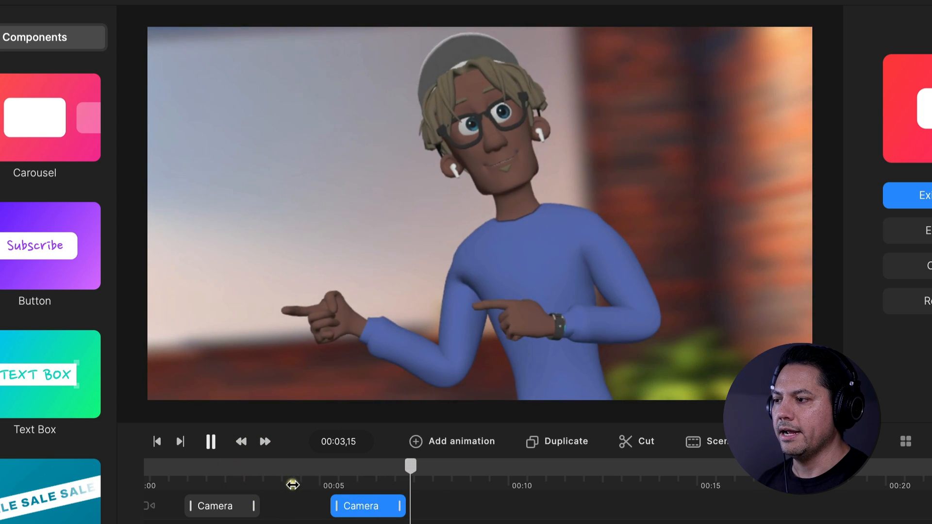
Add the Text to Speech audio from the project media to the timeline, starting at about 00:07,04 while Alex is pointing
{"action": "mouse_move", "coordinate": [410, 467]}
{"action": "left_mouse_down"}
{"action": "mouse_move", "coordinate": [378, 472]}
{"action": "mouse_move", "coordinate": [401, 477]}
{"action": "left_mouse_up"}
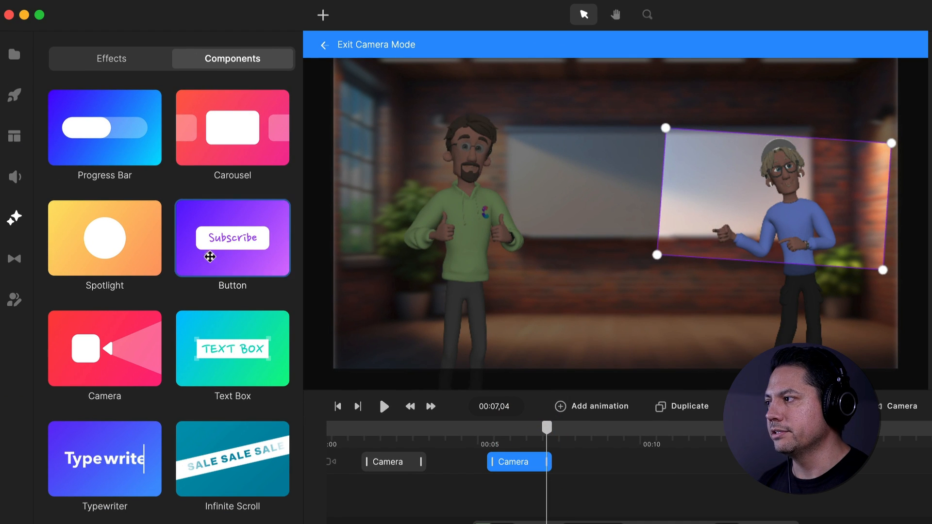
{"action": "left_click", "coordinate": [14, 54]}
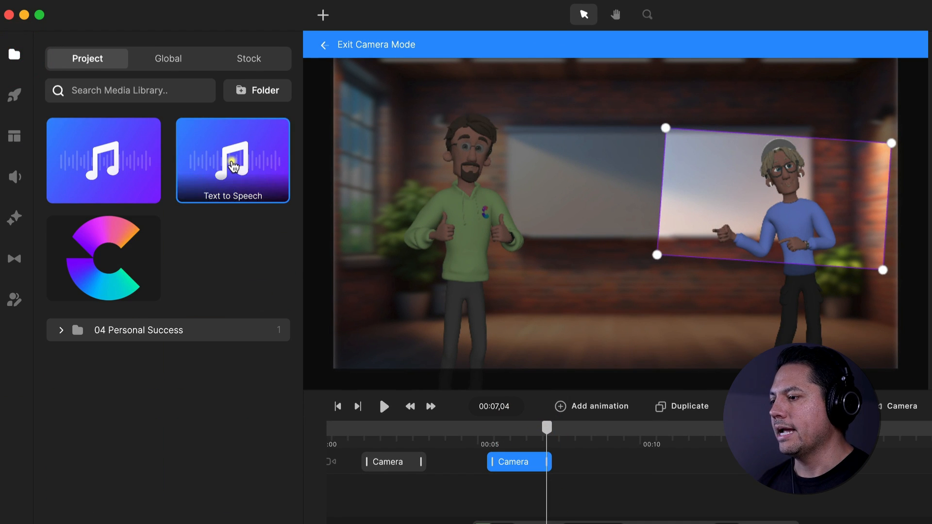
{"action": "left_click_drag", "start_coordinate": [554, 519], "coordinate": [582, 509]}
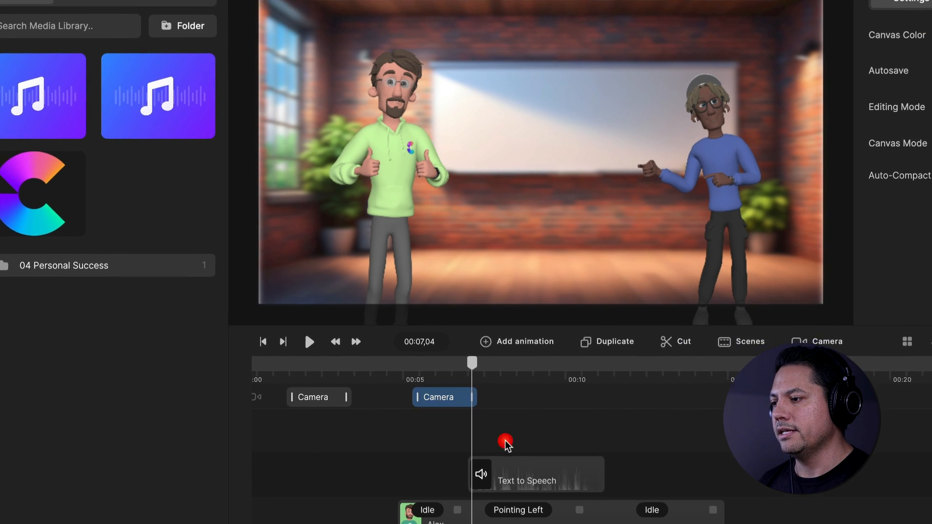
{"action": "left_click", "coordinate": [505, 443]}
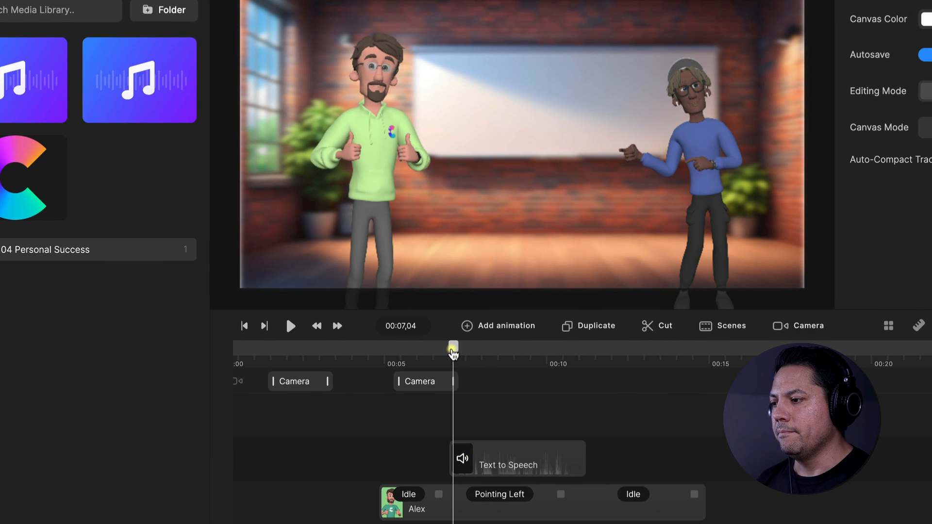
Add a third camera animation starting at 00:09,19, while Alex is pointing, and select it
{"action": "left_click_drag", "start_coordinate": [453, 352], "coordinate": [534, 347]}
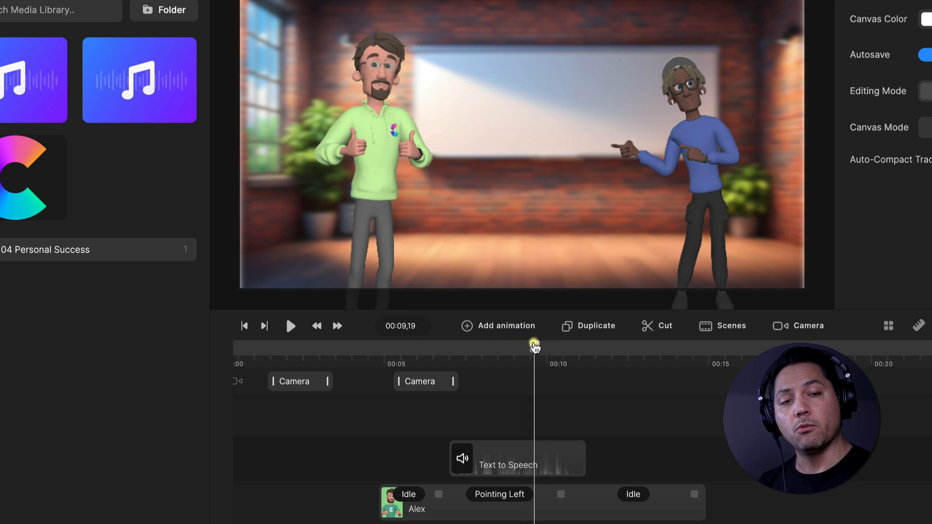
{"action": "right_click", "coordinate": [543, 375]}
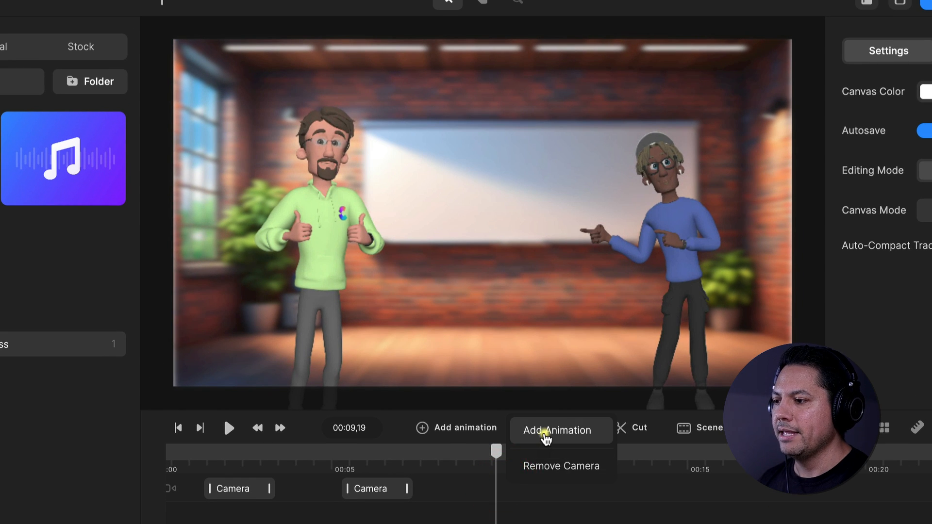
{"action": "left_click", "coordinate": [546, 431]}
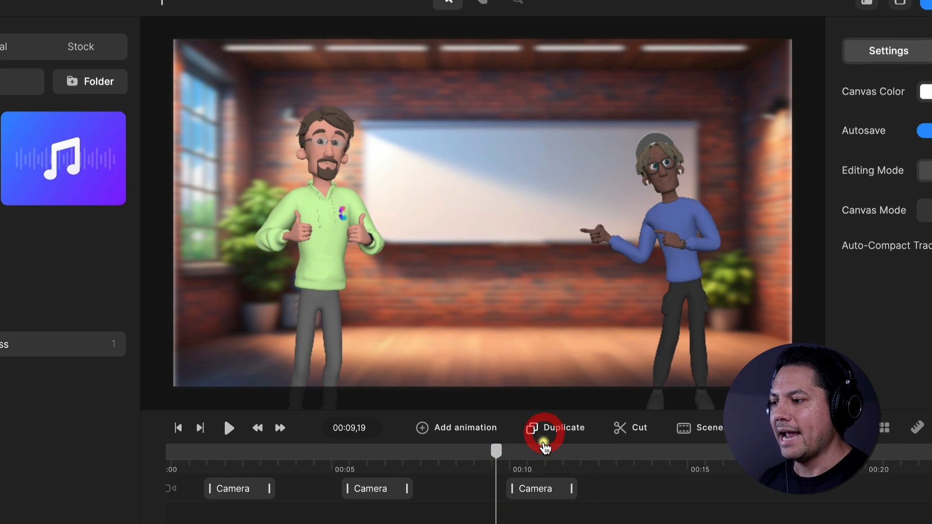
{"action": "mouse_move", "coordinate": [540, 489]}
{"action": "left_mouse_down"}
{"action": "mouse_move", "coordinate": [517, 491]}
{"action": "mouse_move", "coordinate": [530, 490]}
{"action": "left_mouse_up"}
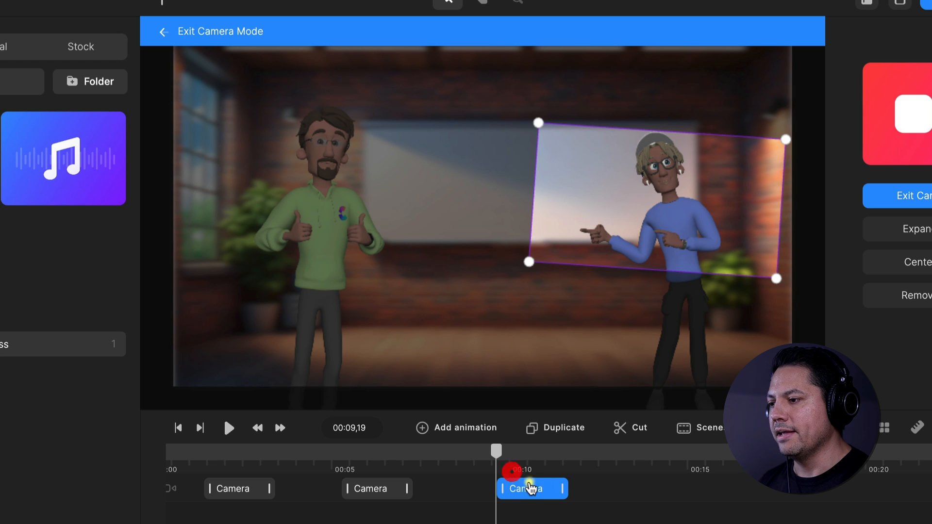
At 00:11,27, expand the third camera animation's frame to cover the whole canvas
{"action": "left_click_drag", "start_coordinate": [495, 452], "coordinate": [491, 454]}
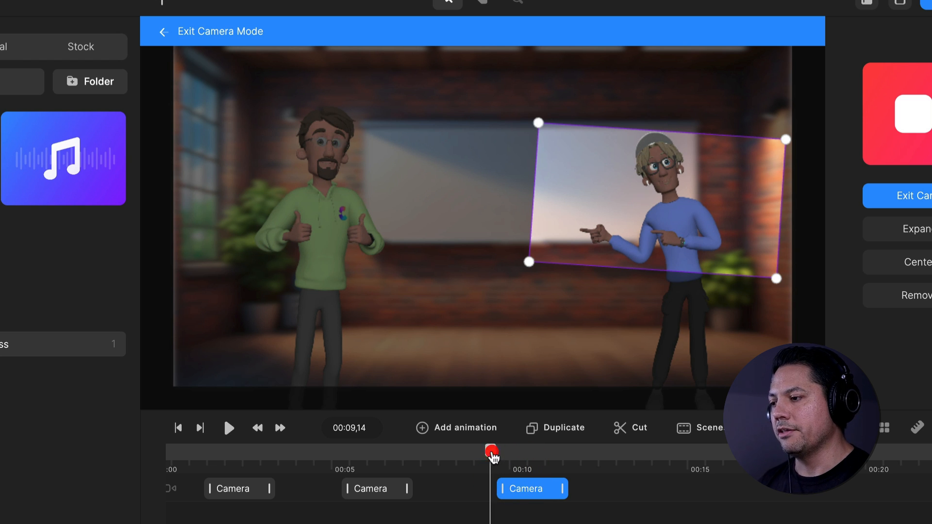
{"action": "left_click_drag", "start_coordinate": [572, 463], "coordinate": [577, 456]}
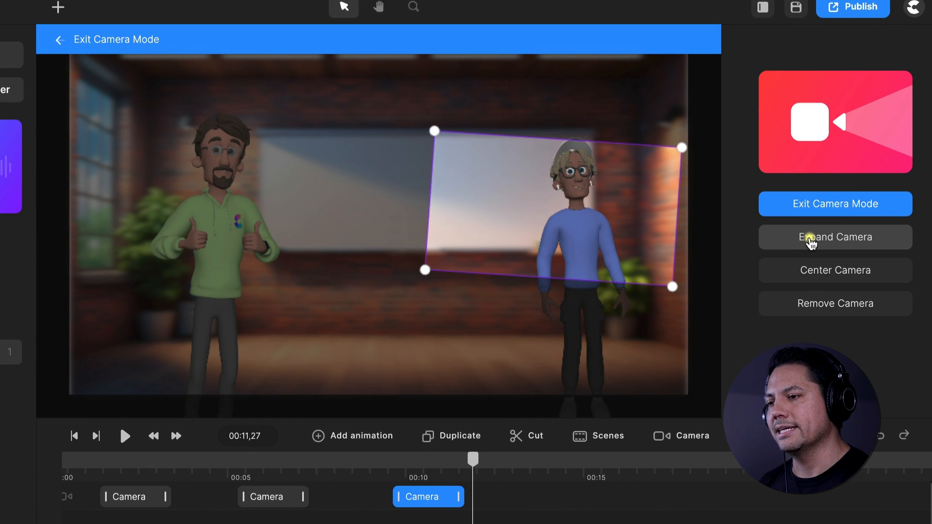
{"action": "left_click", "coordinate": [810, 240]}
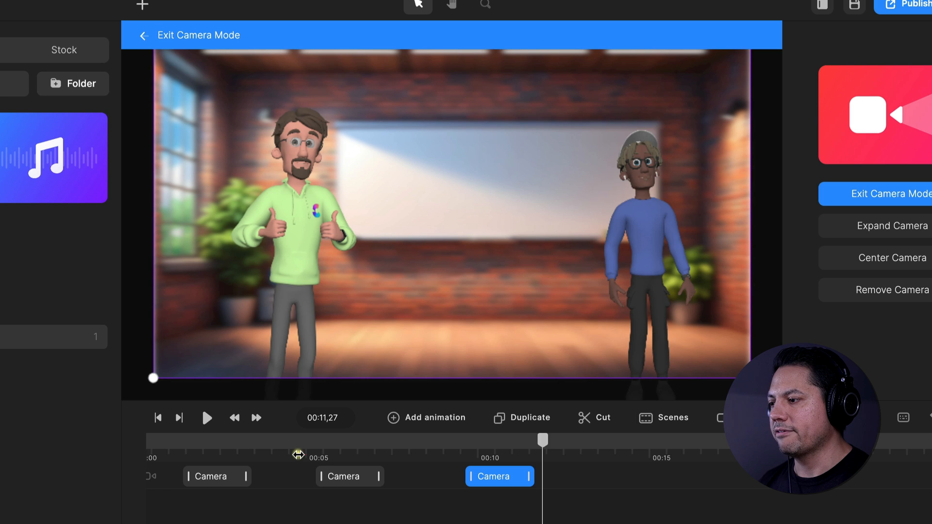
Play the scene from 00:04,24 to check the camera zooming in on Alex and back out
{"action": "left_click", "coordinate": [220, 473]}
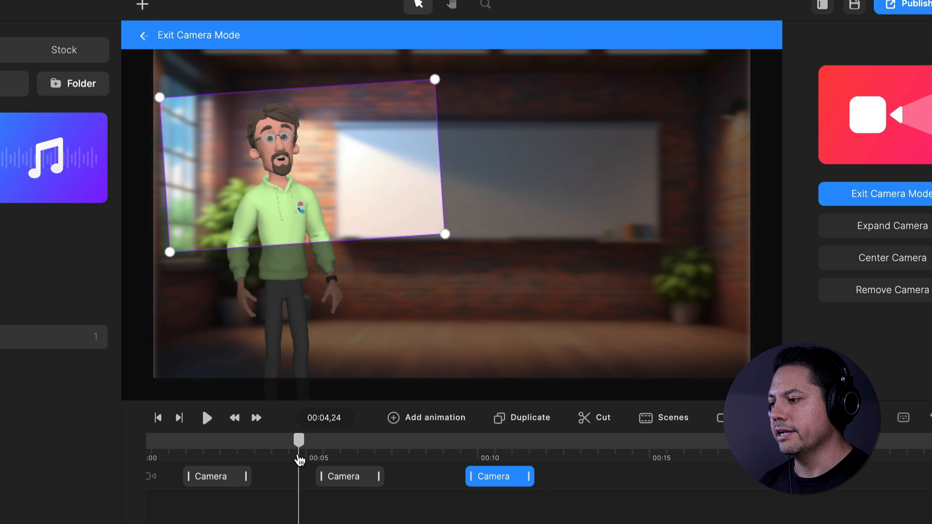
{"action": "key", "text": "space"}
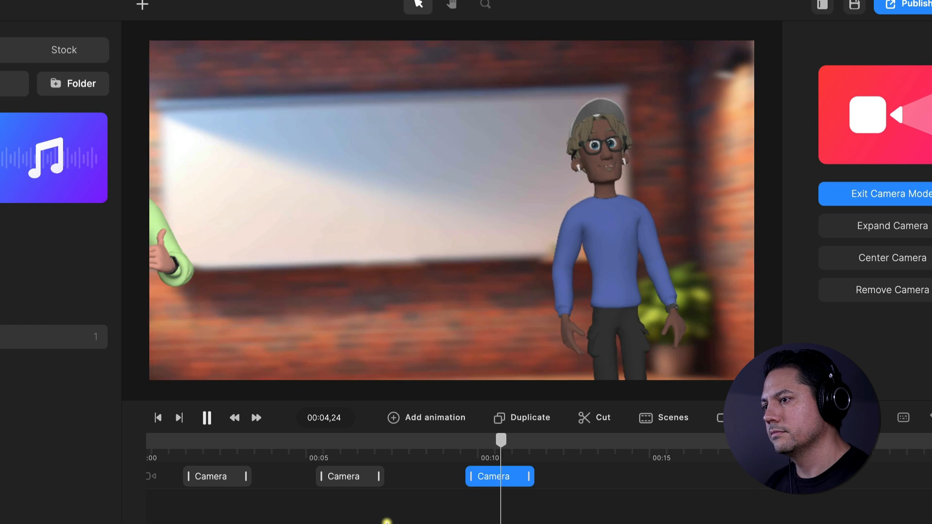
{"action": "key", "text": "space"}
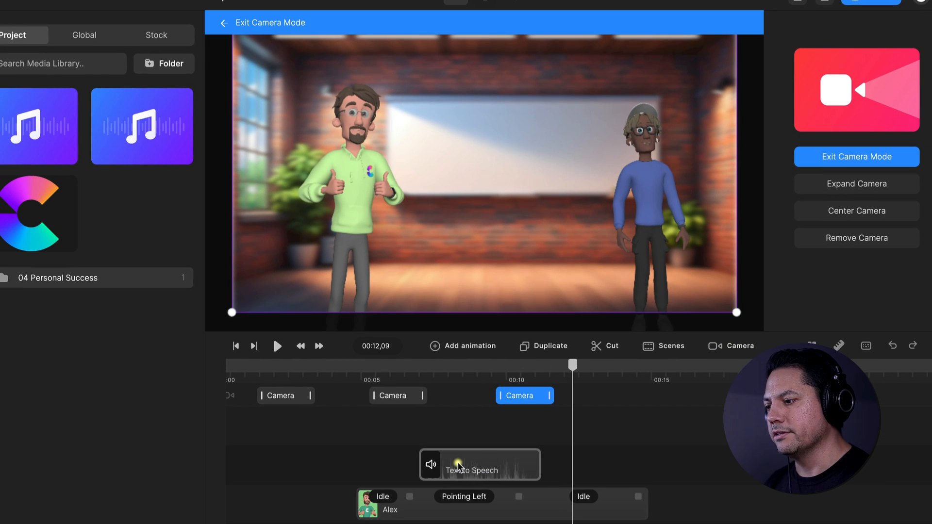
Lip-sync the Text to Speech clip above Alex's track with Alex
{"action": "right_click", "coordinate": [464, 469]}
{"action": "left_click", "coordinate": [420, 446]}
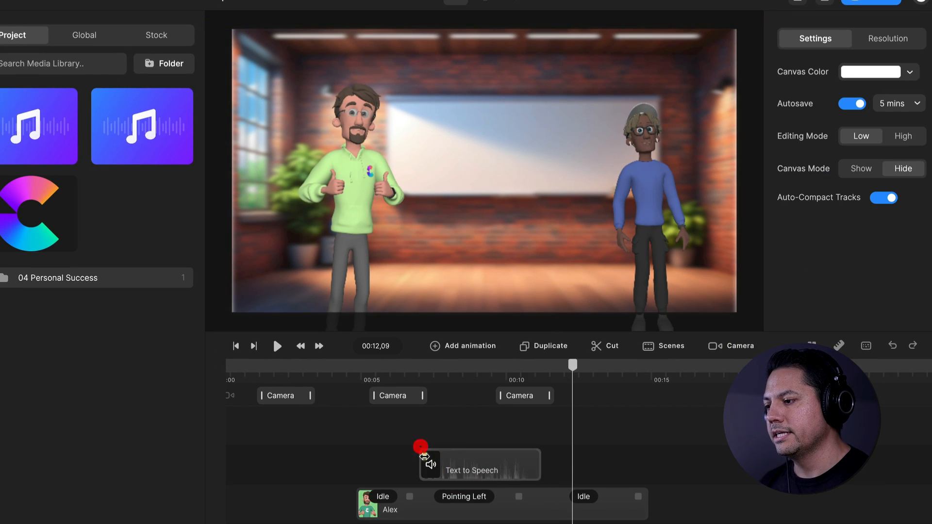
{"action": "left_click", "coordinate": [464, 469]}
{"action": "right_click", "coordinate": [464, 469]}
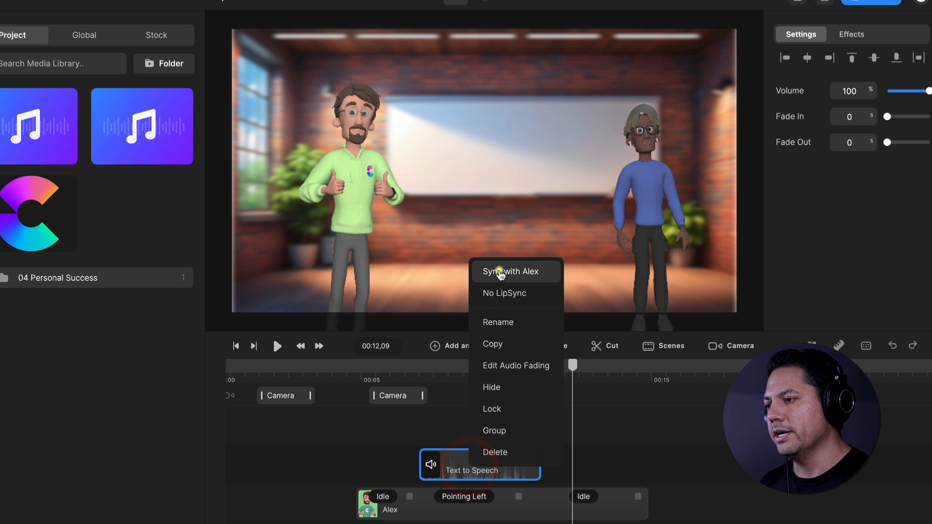
{"action": "left_click", "coordinate": [500, 273]}
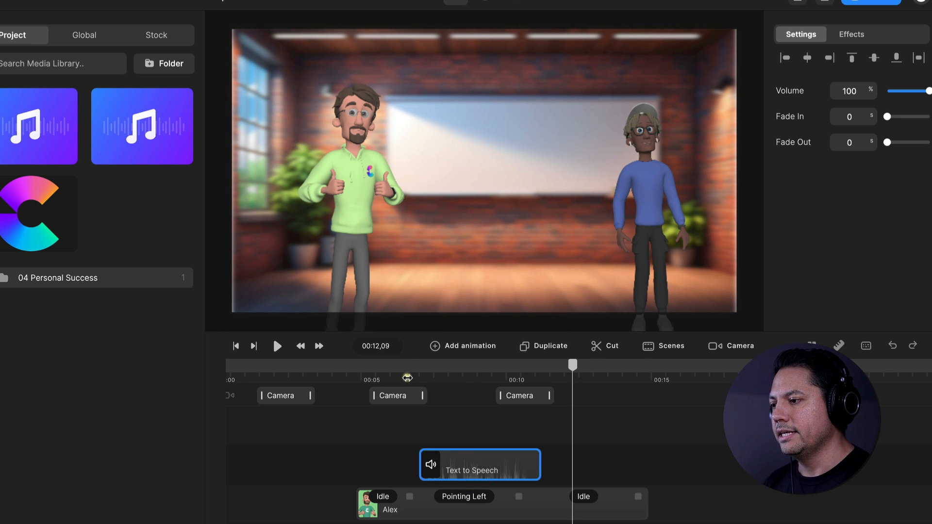
Play the scene from 00:06,18 to check Alex's lip-sync and the zoom out
{"action": "left_click", "coordinate": [409, 381]}
{"action": "key", "text": "space"}
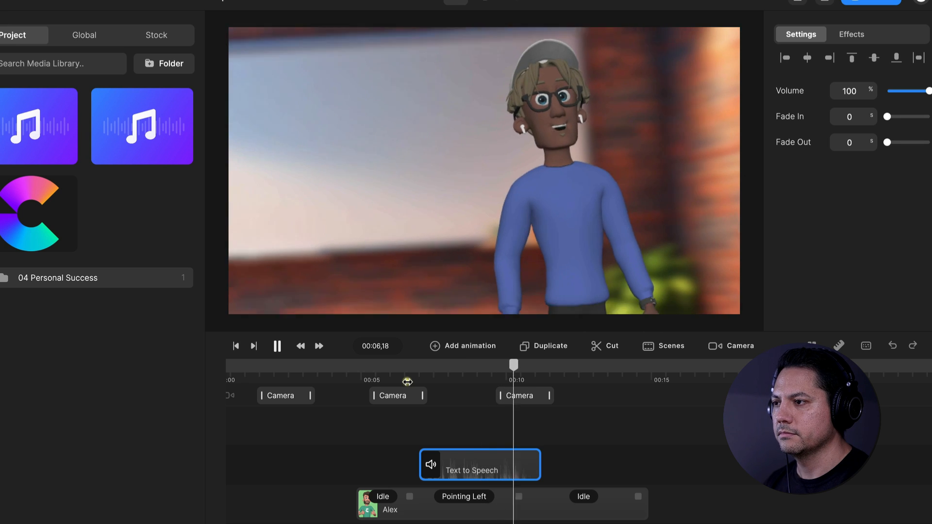
{"action": "key", "text": "space"}
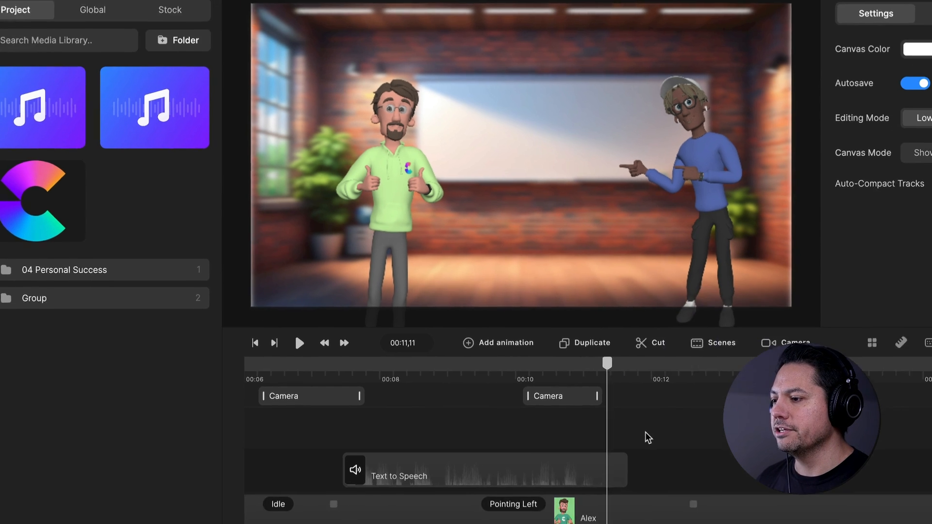
Add an empty timeline track directly above the BG track
{"action": "scroll", "coordinate": [746, 500], "scroll_direction": "down", "scroll_amount": 5}
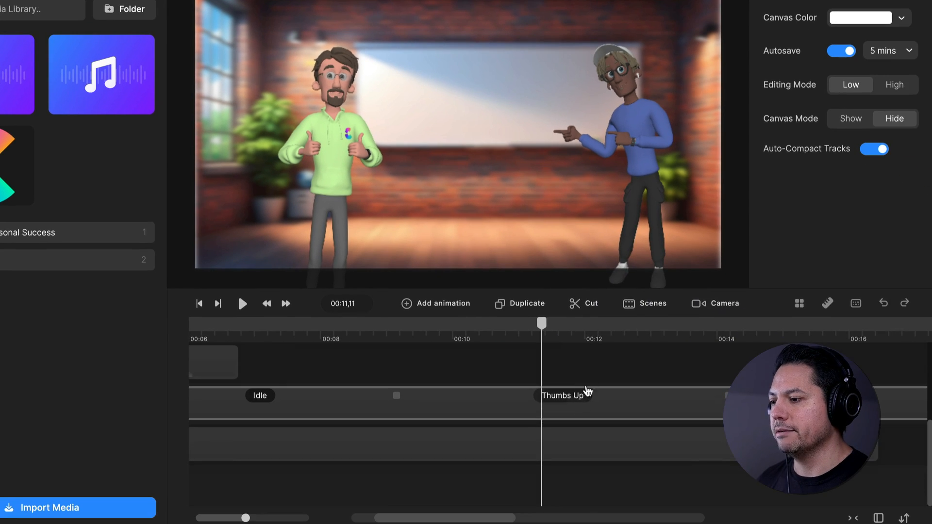
{"action": "scroll", "coordinate": [582, 329], "scroll_direction": "down", "scroll_amount": 5}
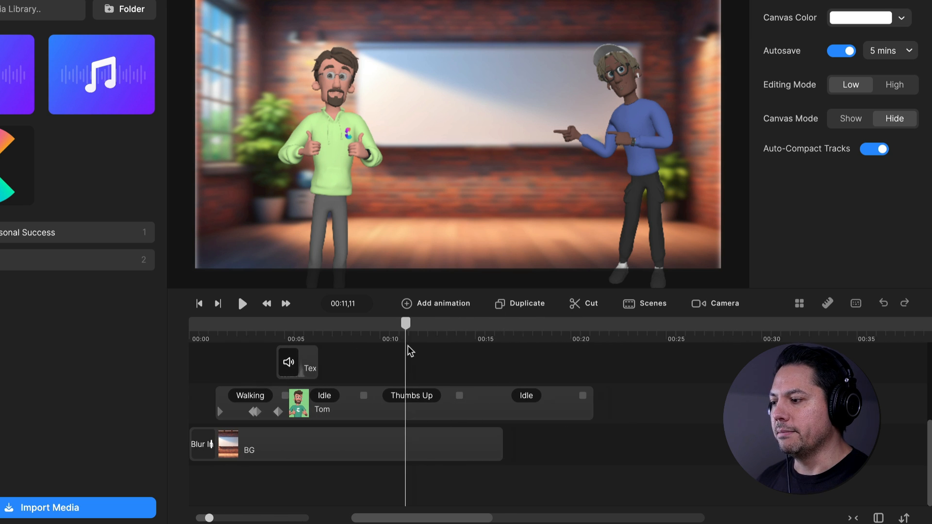
{"action": "scroll", "coordinate": [410, 350], "scroll_direction": "down", "scroll_amount": 1}
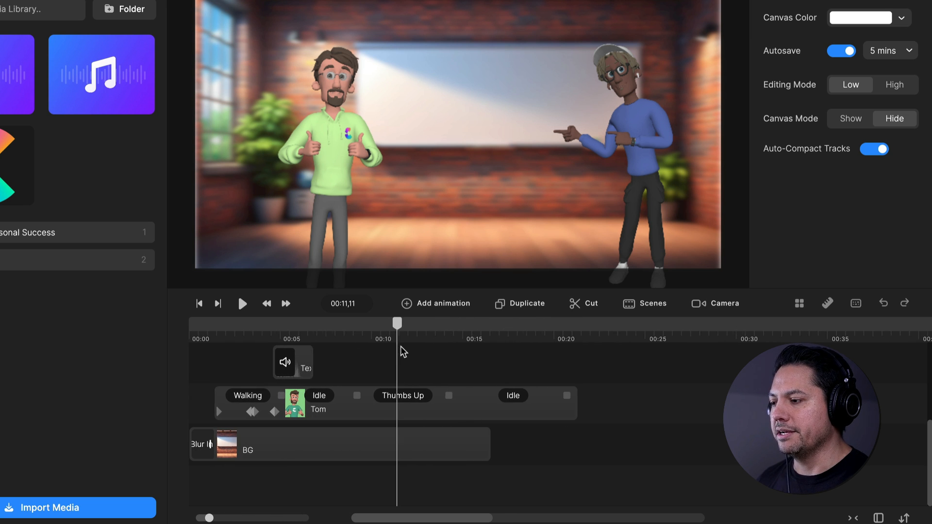
{"action": "right_click", "coordinate": [543, 451]}
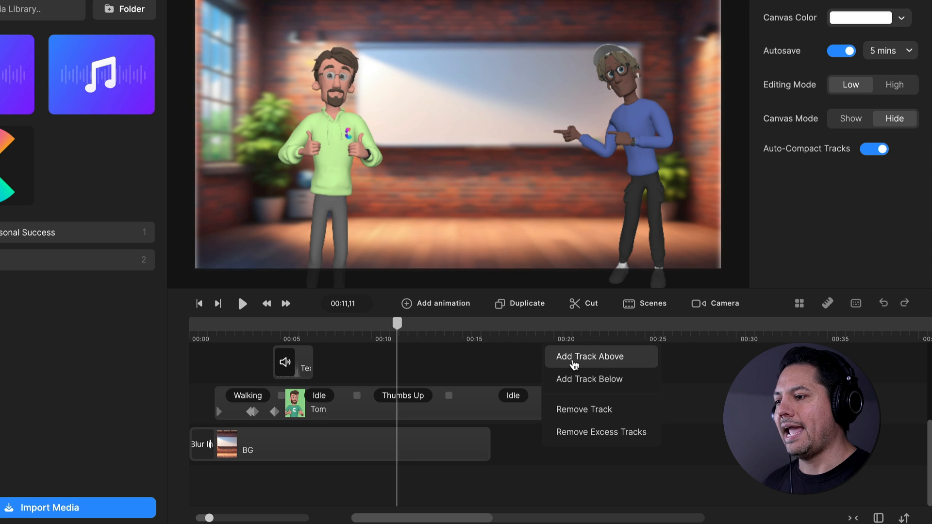
{"action": "left_click", "coordinate": [575, 364]}
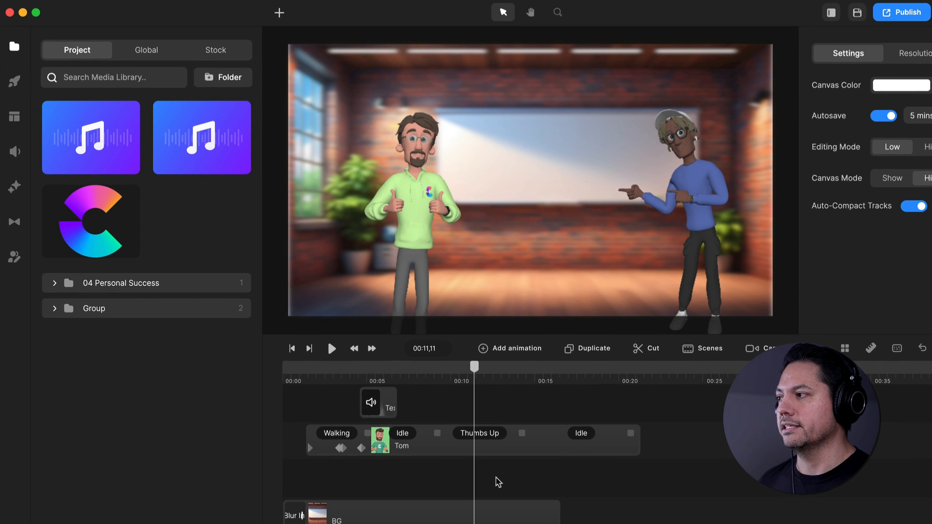
Add the Circles Animation from My Scenes to the empty track at 00:11,11 and select it
{"action": "left_click", "coordinate": [14, 117]}
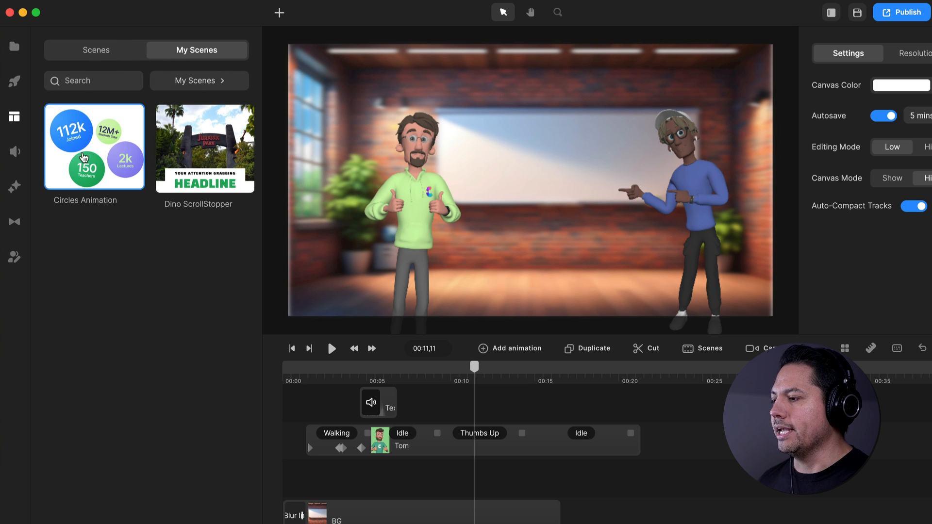
{"action": "left_click_drag", "start_coordinate": [84, 157], "coordinate": [503, 479]}
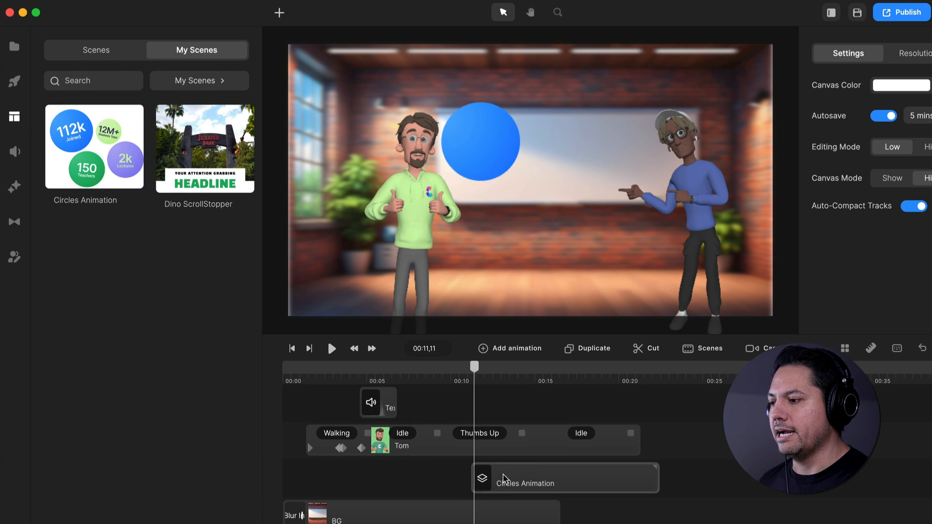
{"action": "left_click", "coordinate": [500, 478]}
Move the Circles Animation clip earlier to start at 00:09,29, matching the start of the third camera animation
{"action": "mouse_move", "coordinate": [475, 370]}
{"action": "left_mouse_down"}
{"action": "mouse_move", "coordinate": [539, 372]}
{"action": "mouse_move", "coordinate": [468, 372]}
{"action": "left_mouse_up"}
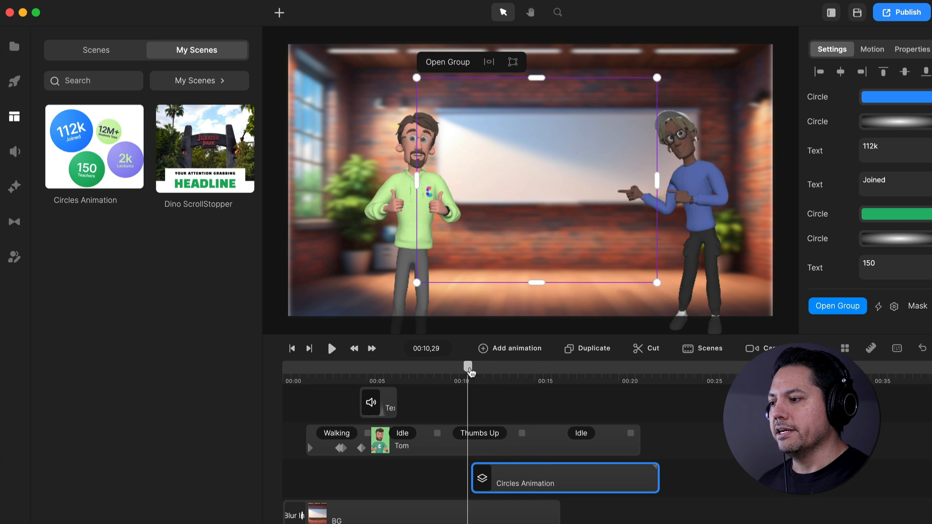
{"action": "scroll", "coordinate": [495, 410], "scroll_direction": "up", "scroll_amount": 3}
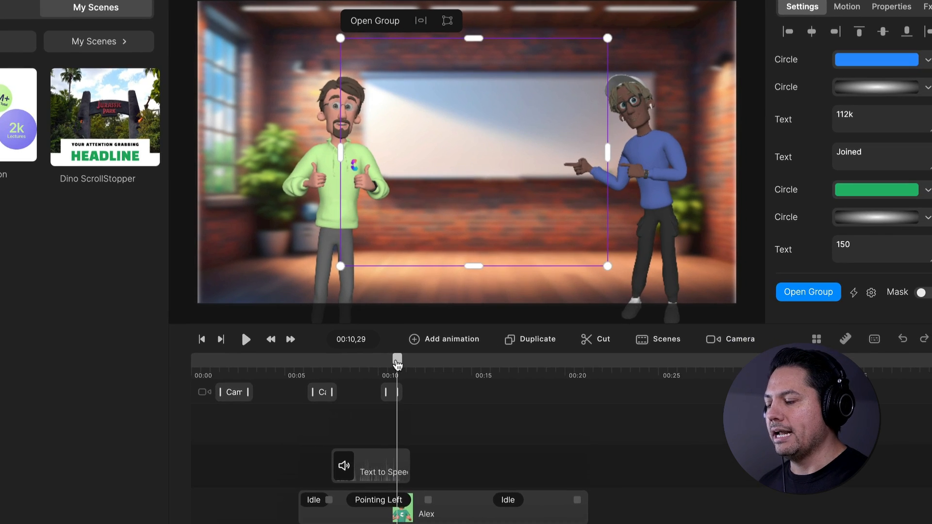
{"action": "left_click_drag", "start_coordinate": [467, 367], "coordinate": [444, 370]}
{"action": "mouse_move", "coordinate": [371, 367]}
{"action": "left_mouse_down"}
{"action": "mouse_move", "coordinate": [401, 363]}
{"action": "mouse_move", "coordinate": [380, 362]}
{"action": "left_mouse_up"}
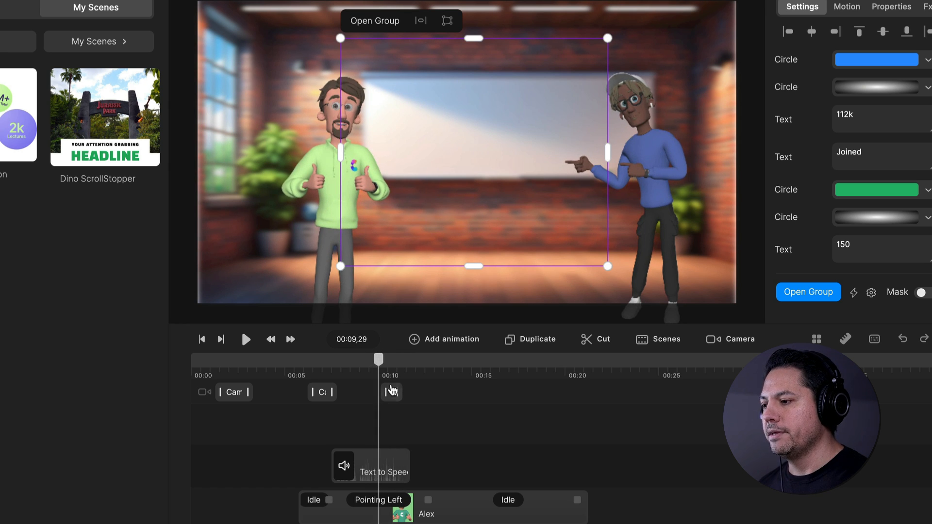
{"action": "scroll", "coordinate": [386, 388], "scroll_direction": "down", "scroll_amount": 3}
{"action": "left_click_drag", "start_coordinate": [442, 441], "coordinate": [431, 440]}
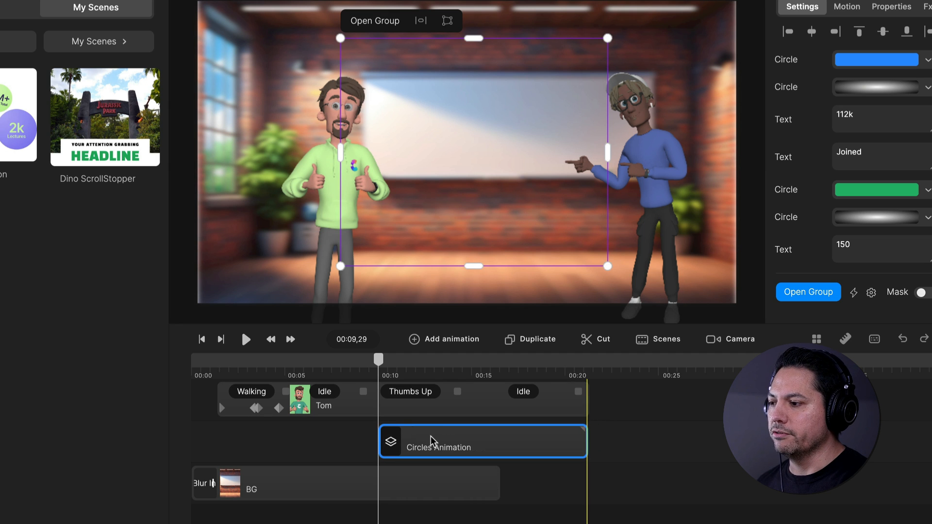
With the circles in view at 00:11,24, scale the Circles Animation group down so it fits between Tom and Alex
{"action": "left_click_drag", "start_coordinate": [379, 361], "coordinate": [417, 364]}
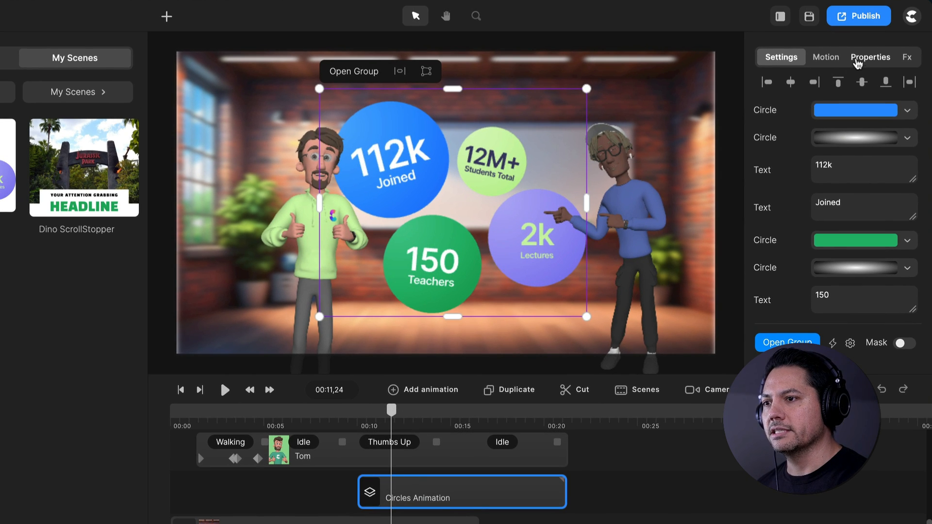
{"action": "left_click", "coordinate": [858, 62]}
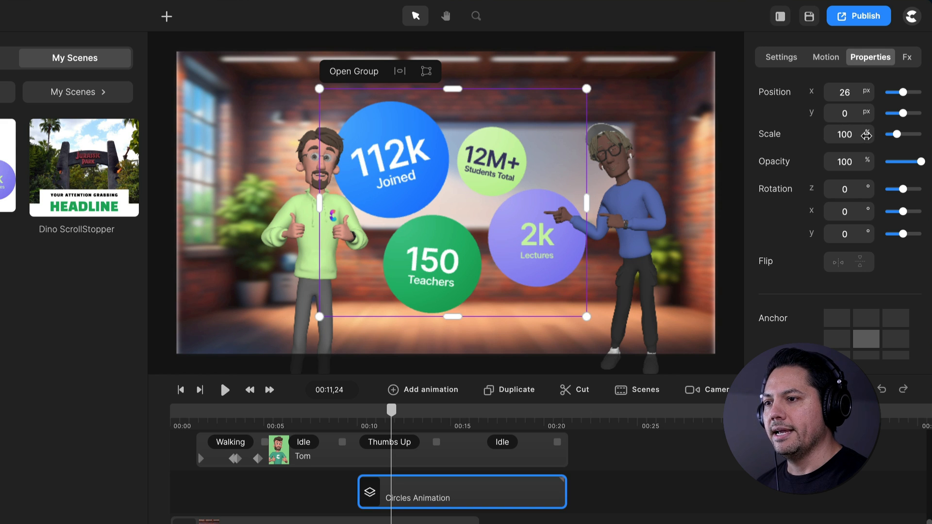
{"action": "left_click_drag", "start_coordinate": [866, 136], "coordinate": [854, 130]}
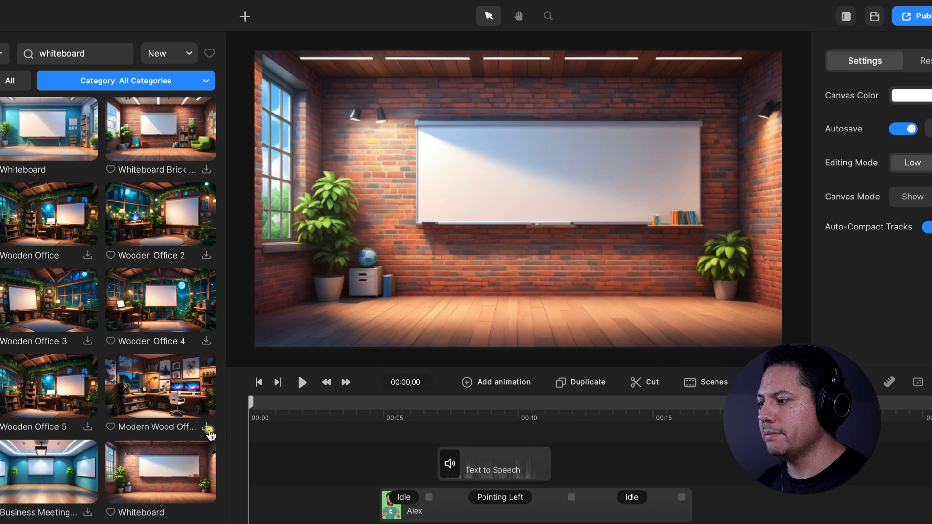
Download the Modern Wood background from the whiteboard results and play the scene from the start to review it
{"action": "left_click", "coordinate": [207, 428]}
{"action": "key", "text": "space"}
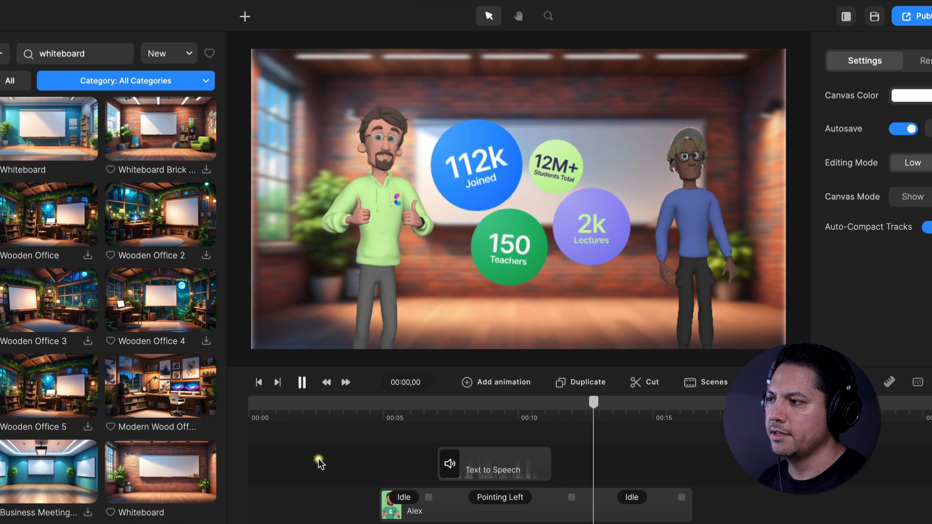
{"action": "key", "text": "space"}
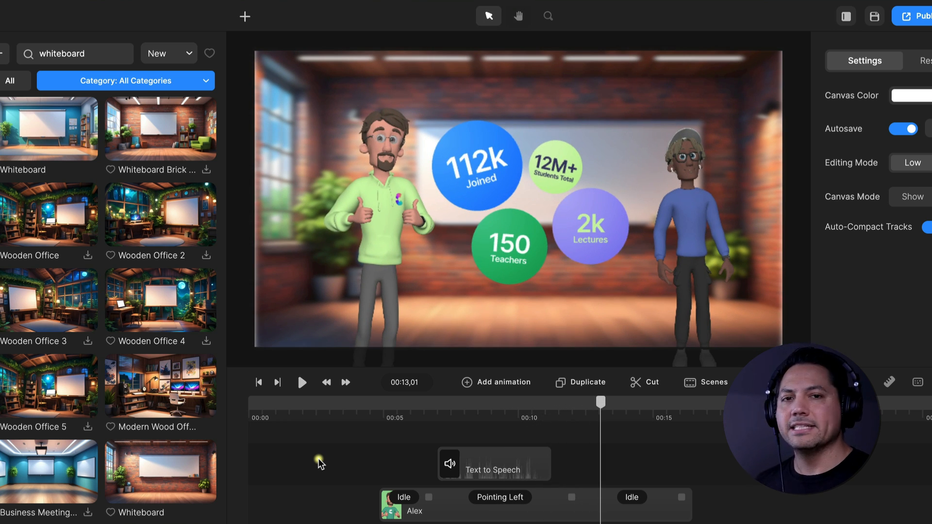